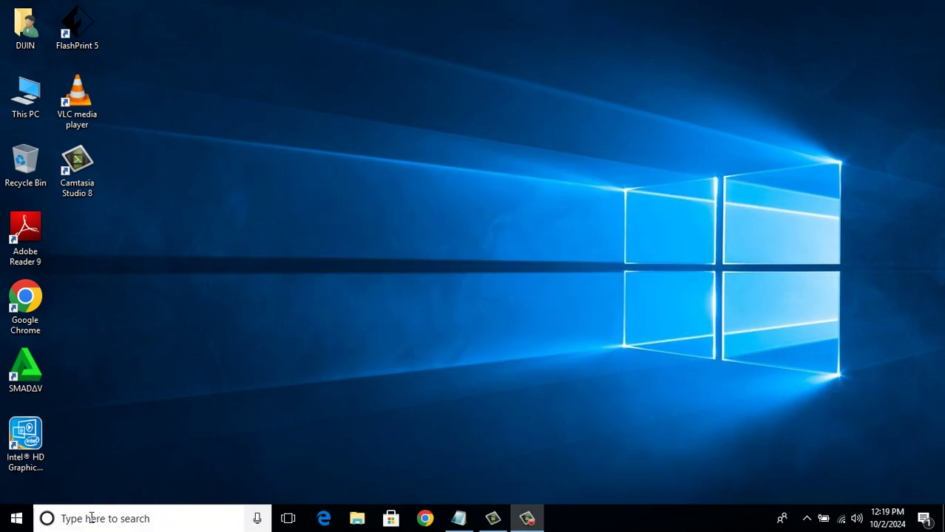
Search Windows for 'powershell' and launch Windows PowerShell ISE from the results
left_click(92, 519)
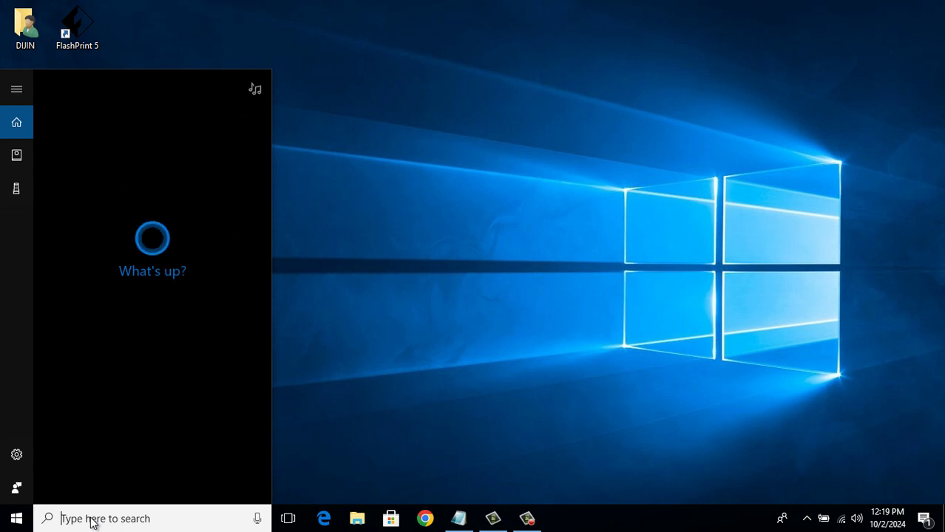
type("powershell")
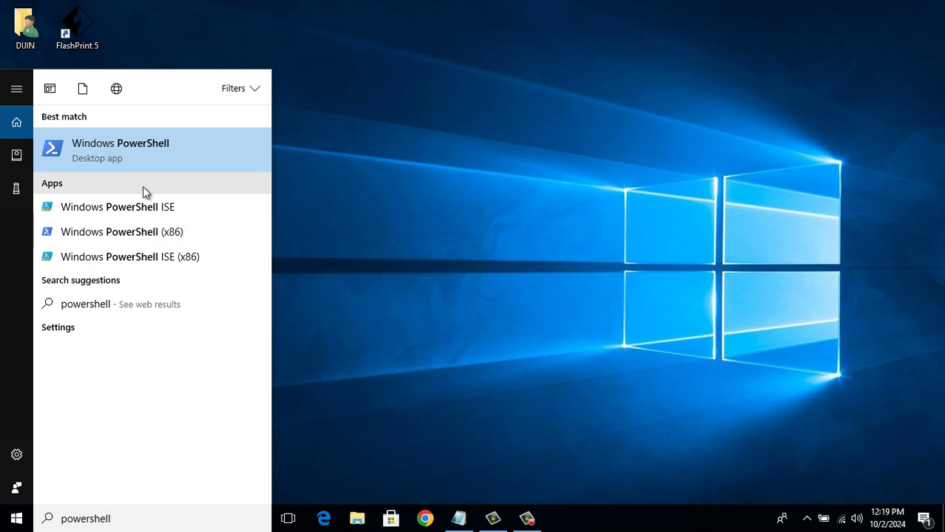
left_click(182, 206)
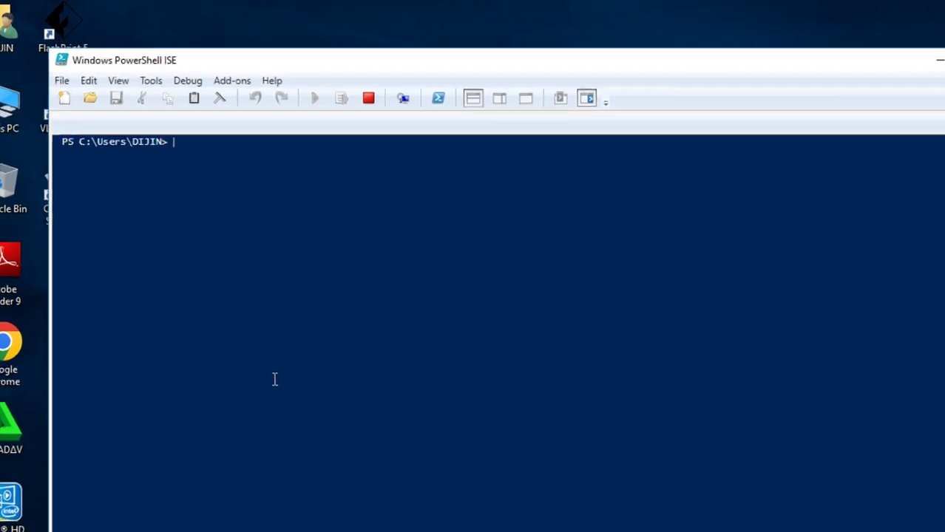
Run 'msdt.exe -ID DeviceDiagnostic' in the ISE console to open the hardware troubleshooter
type("msd")
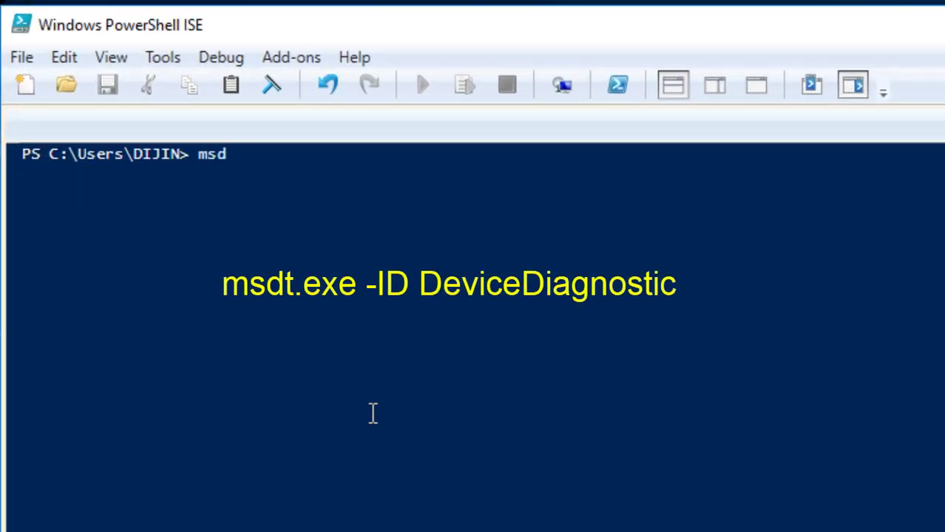
type("t.exe -ID De")
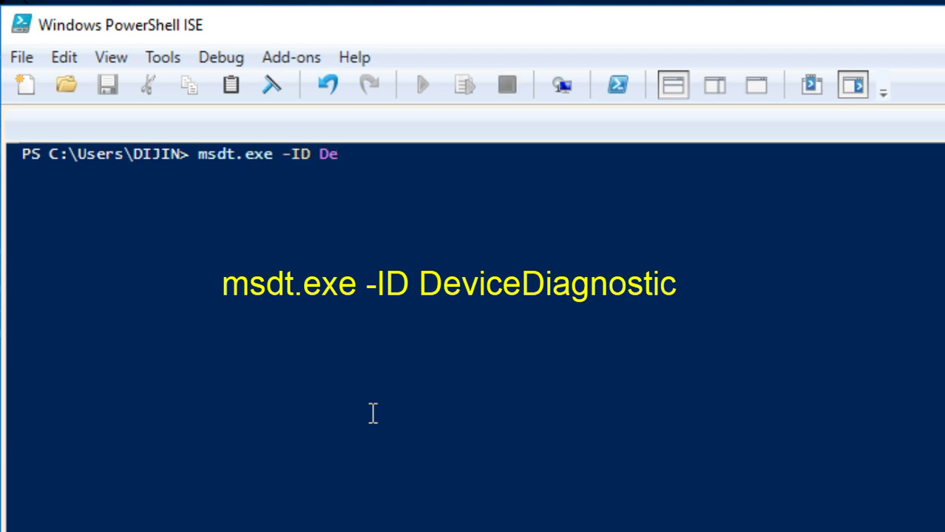
type("viceDiagnostic")
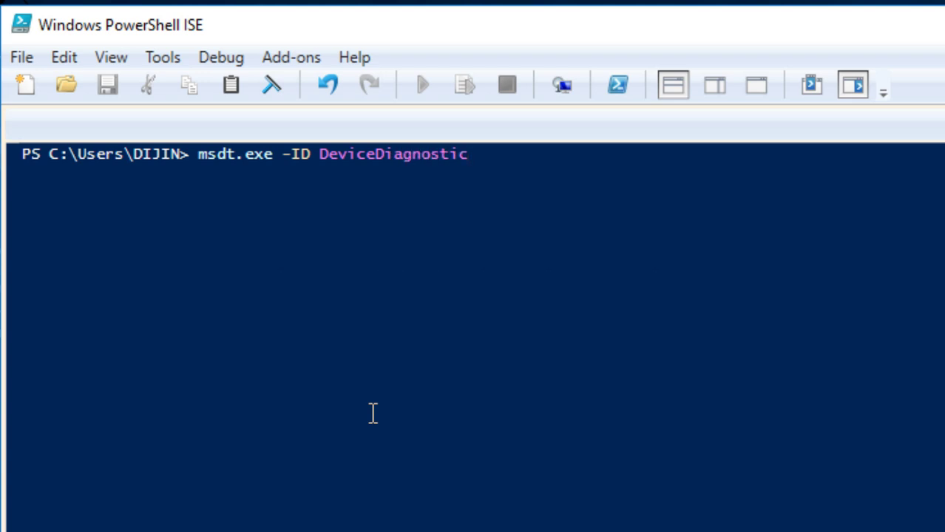
key("Return")
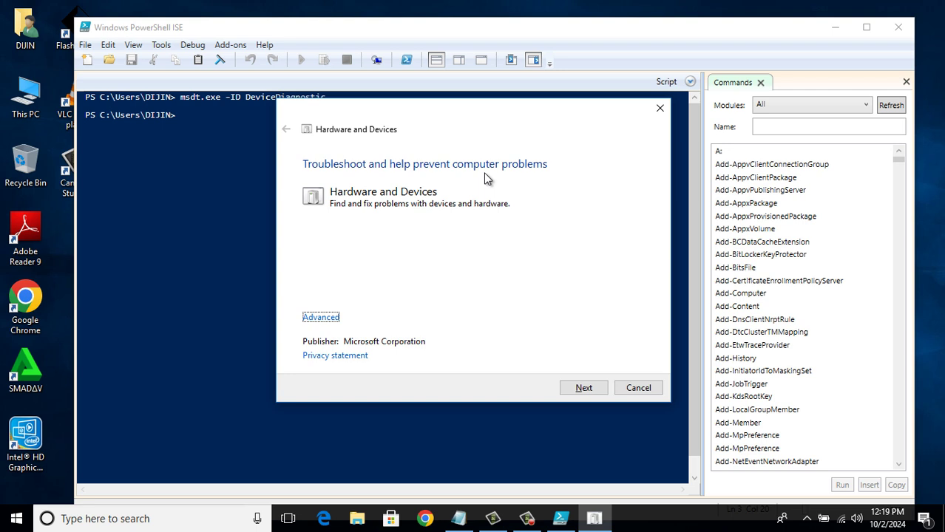
Begin the Hardware and Devices troubleshooter's scan for problems
left_click(583, 388)
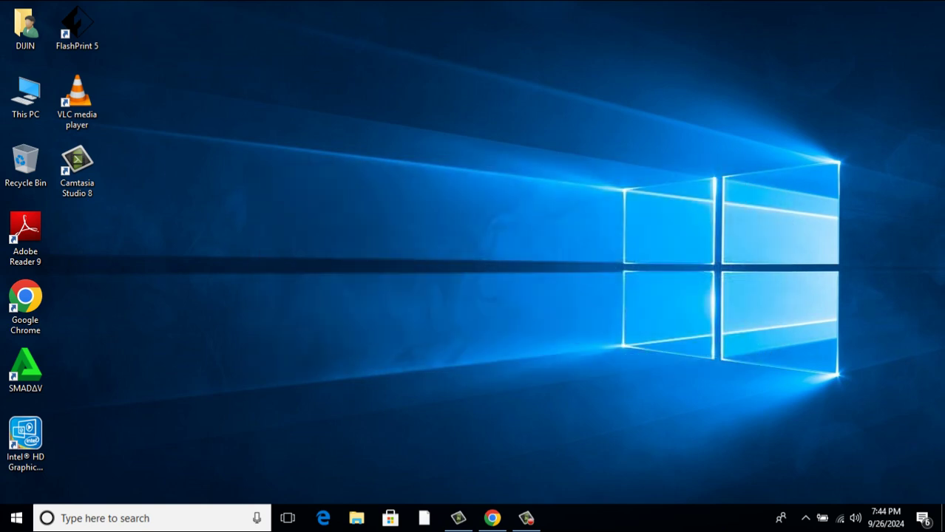
Search for 'control panel' and open the Control Panel best match
left_click(126, 521)
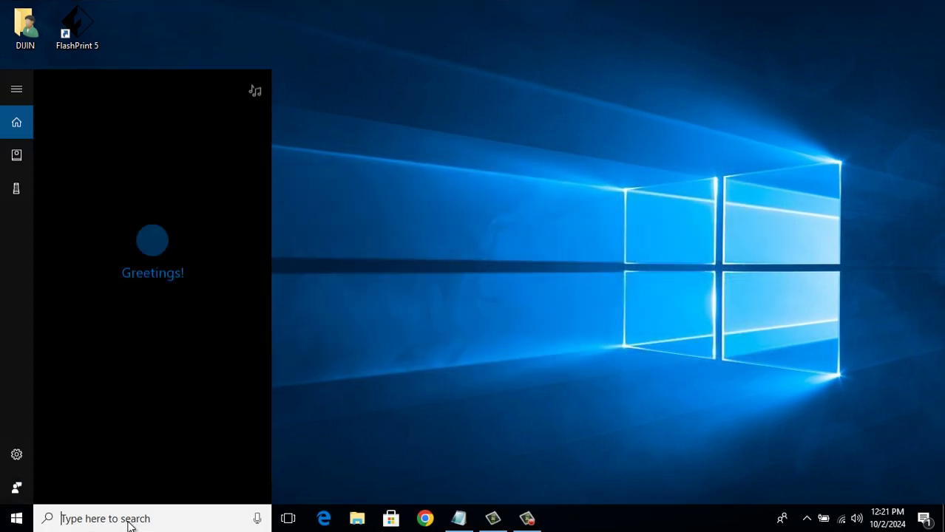
type("contro")
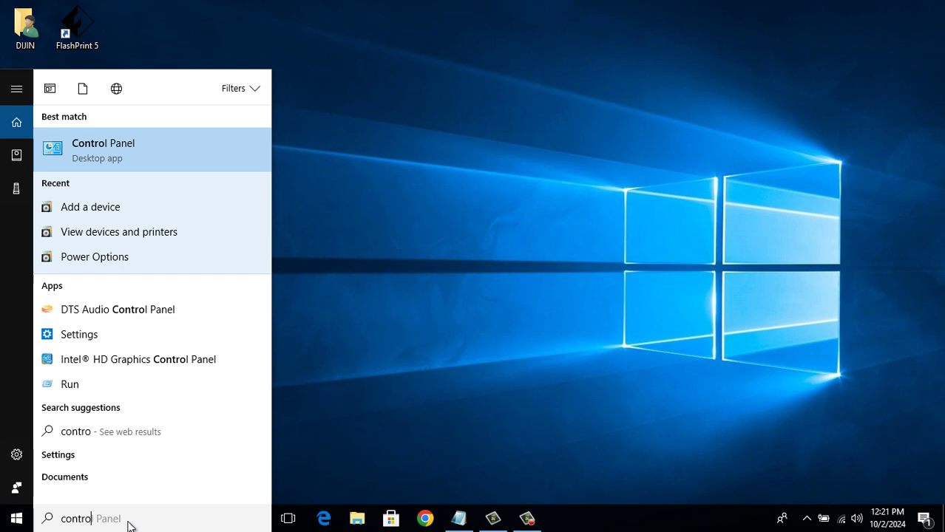
type("l panel")
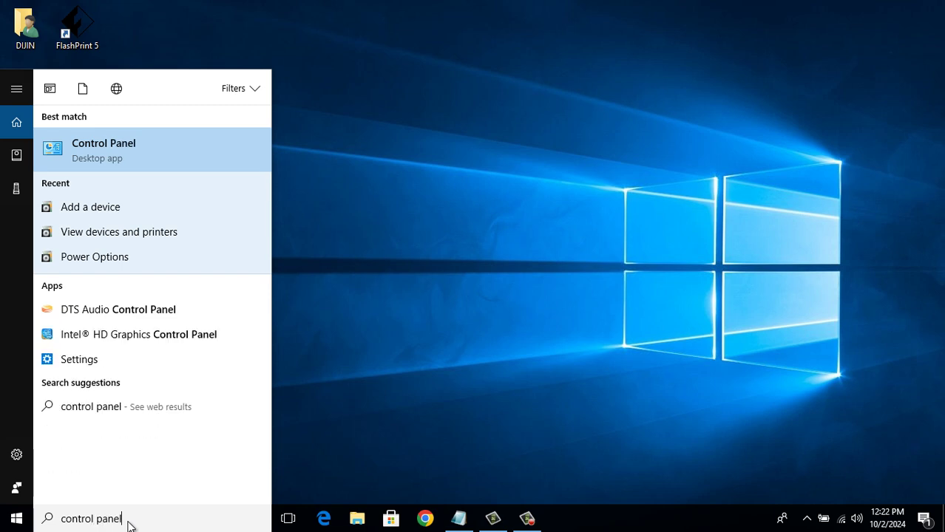
left_click(120, 151)
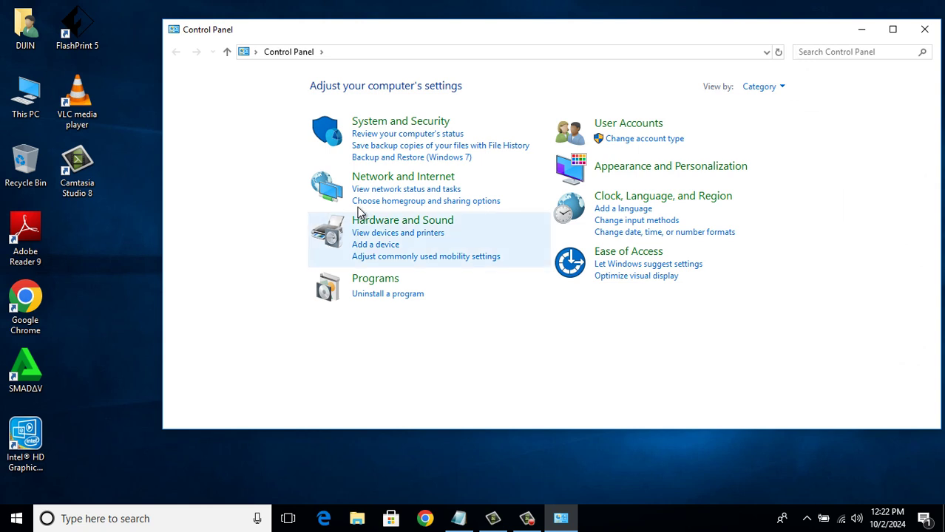
Keep Control Panel in Category view and launch Add a device under Hardware and Sound
left_click(778, 92)
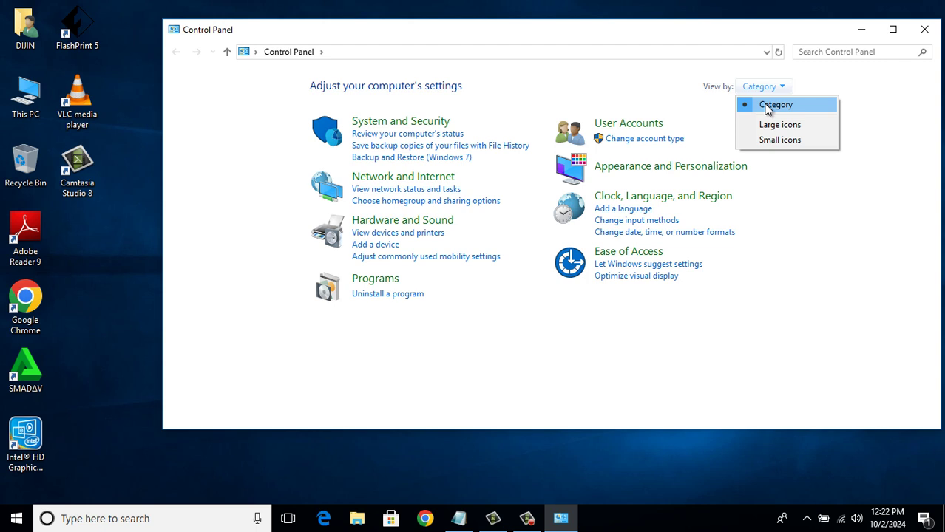
left_click(780, 238)
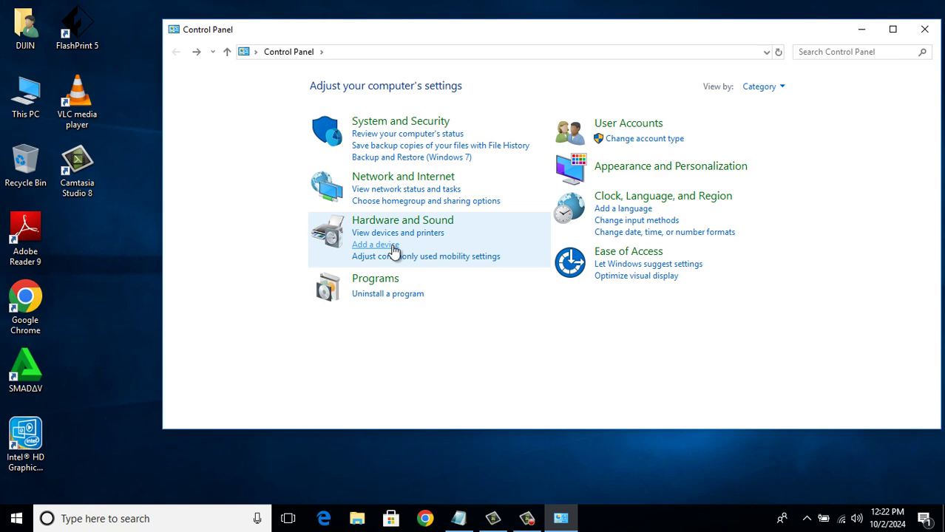
left_click(393, 245)
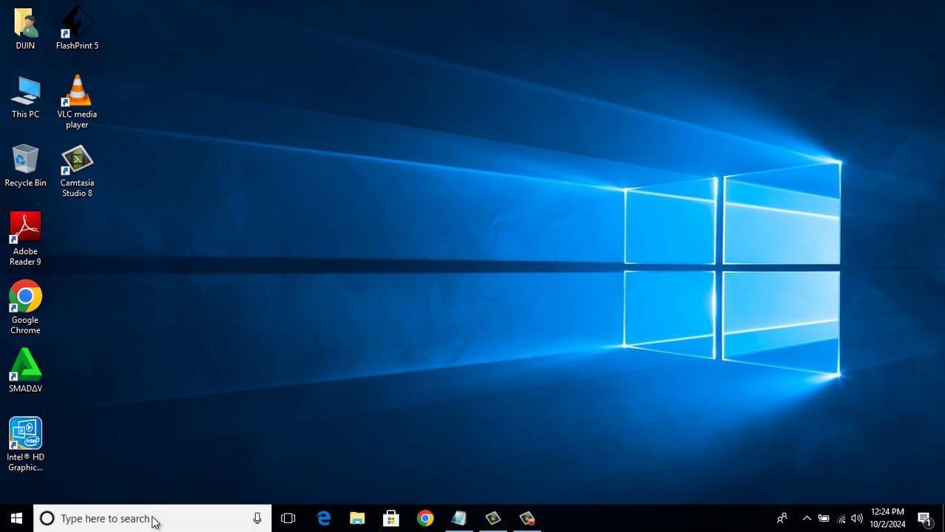
Search 'control' and reopen Control Panel
left_click(153, 519)
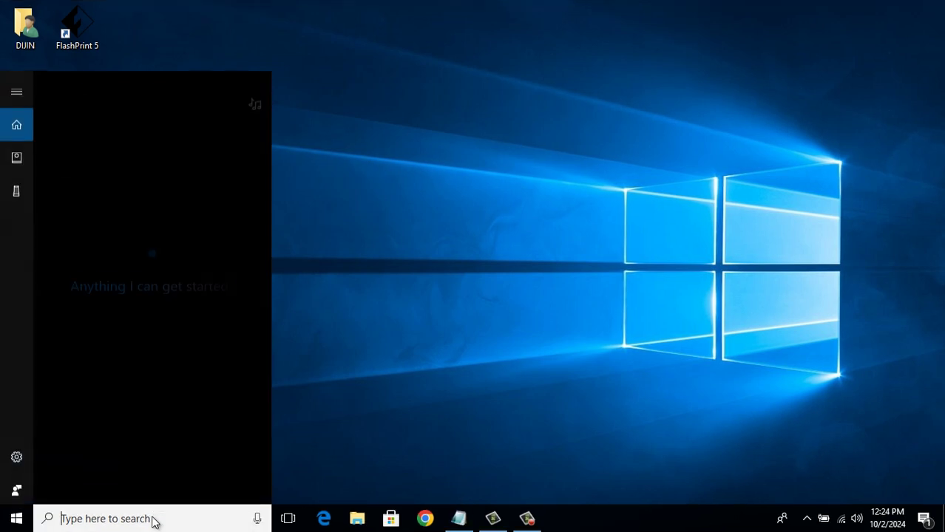
type("control")
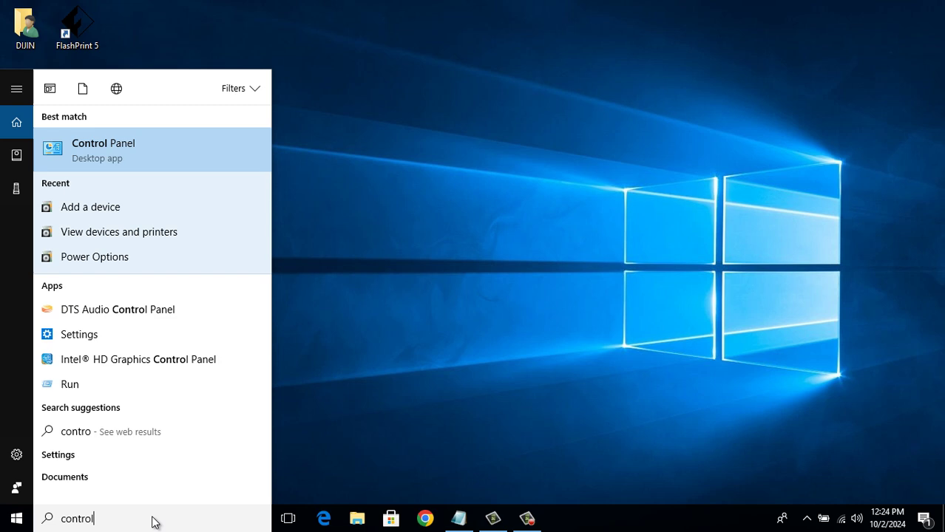
left_click(101, 146)
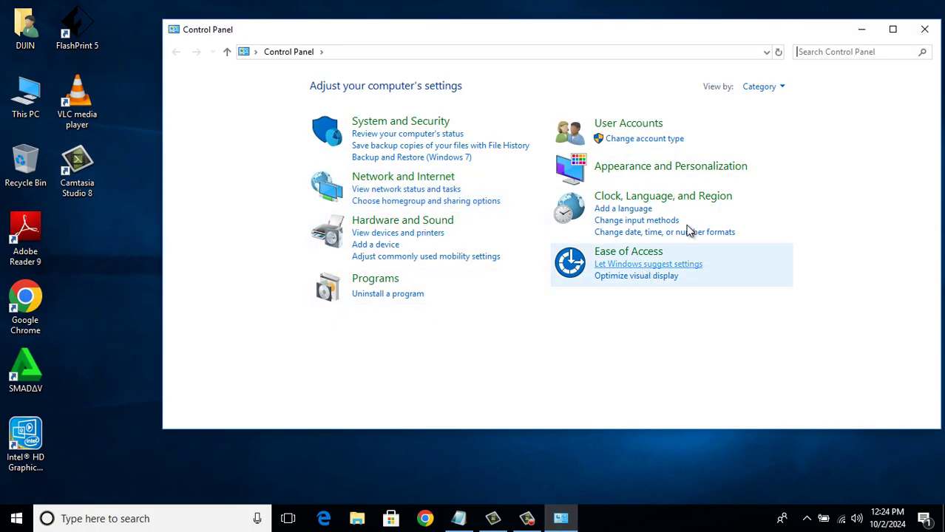
Switch Control Panel's View by to Large icons to list all items
left_click(777, 90)
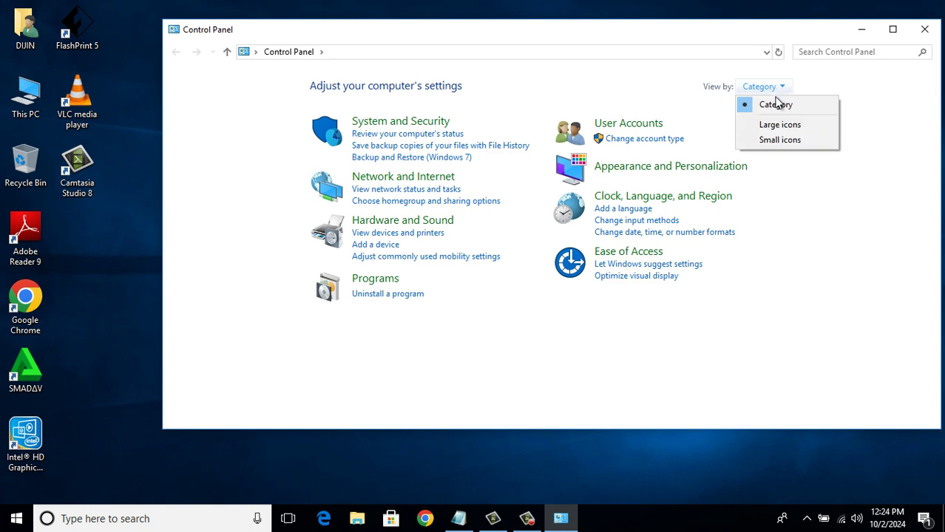
left_click(802, 124)
scroll(650, 316, "down", 1)
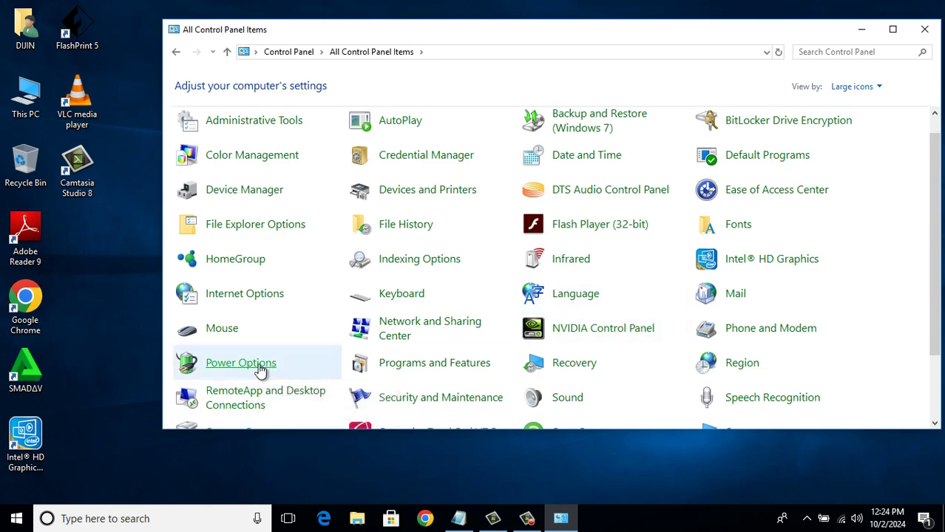
Go from Power Options through the Balanced plan's sleep settings to its advanced power settings
left_click(260, 368)
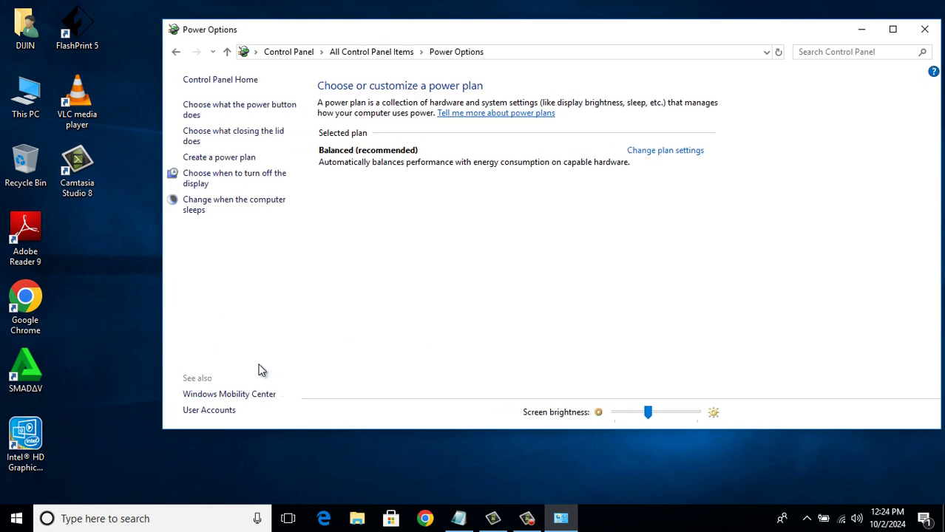
left_click(209, 210)
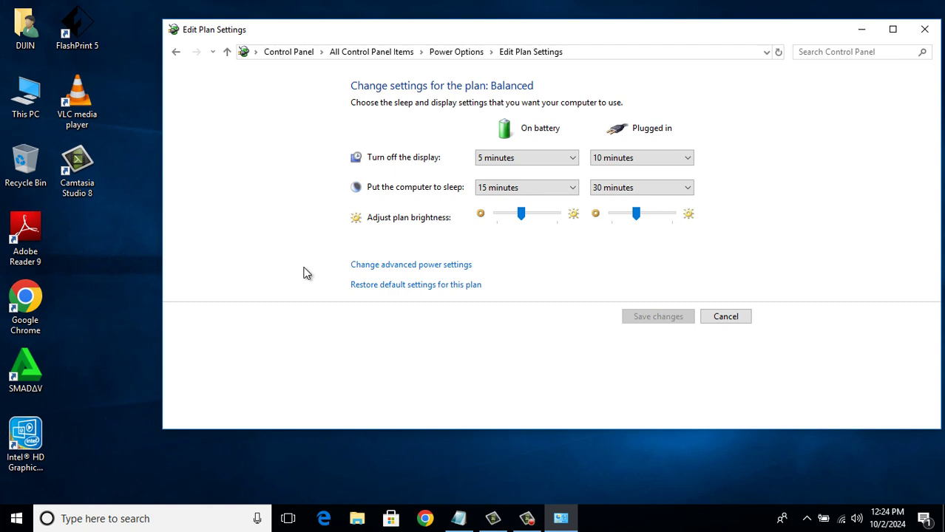
left_click(442, 268)
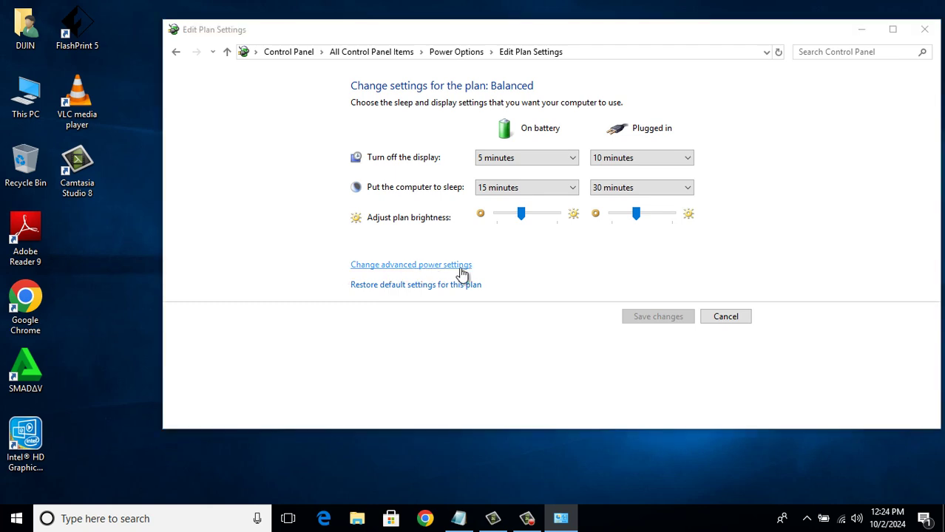
Set USB selective suspend to Disabled for both On battery and Plugged in, then apply
scroll(154, 296, "down", 2)
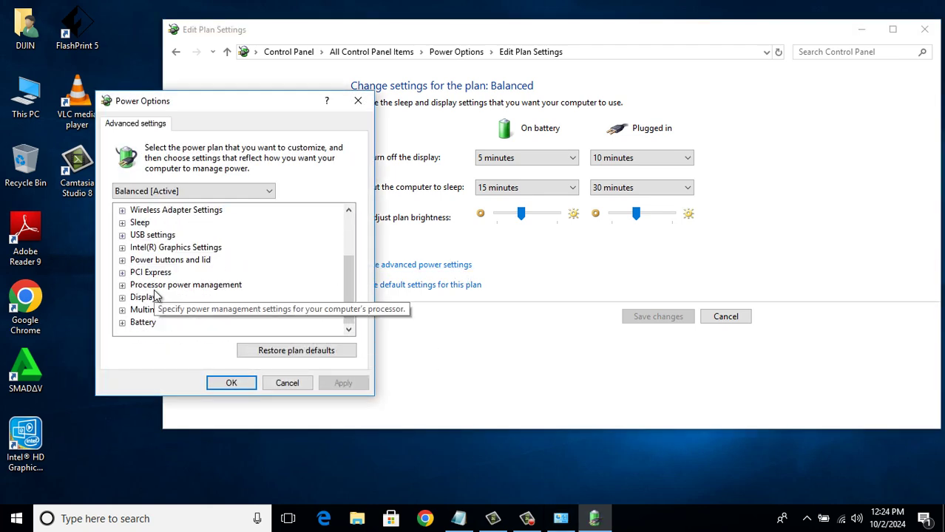
left_click(122, 236)
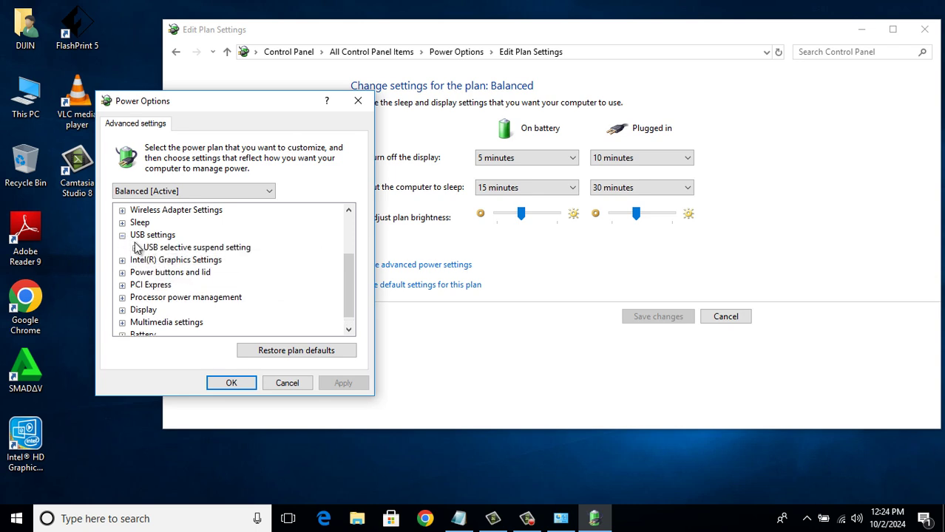
left_click(135, 248)
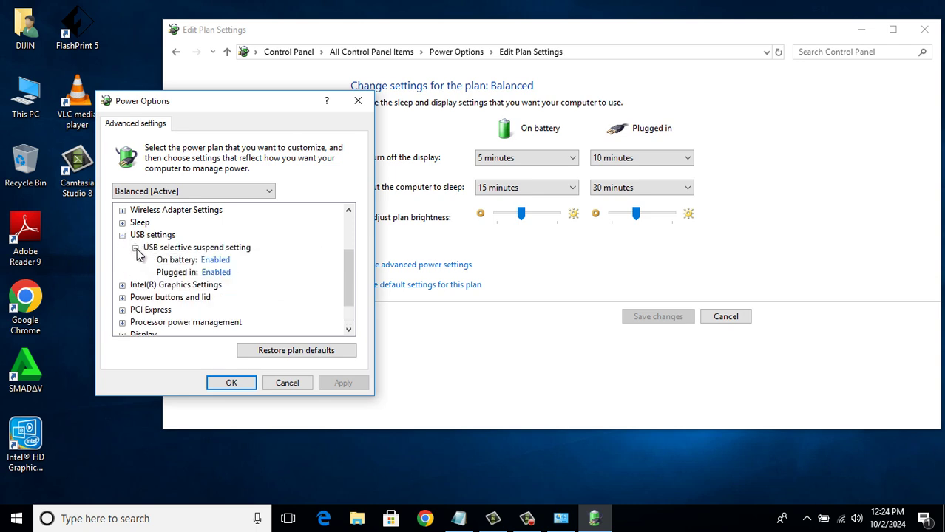
left_click(226, 261)
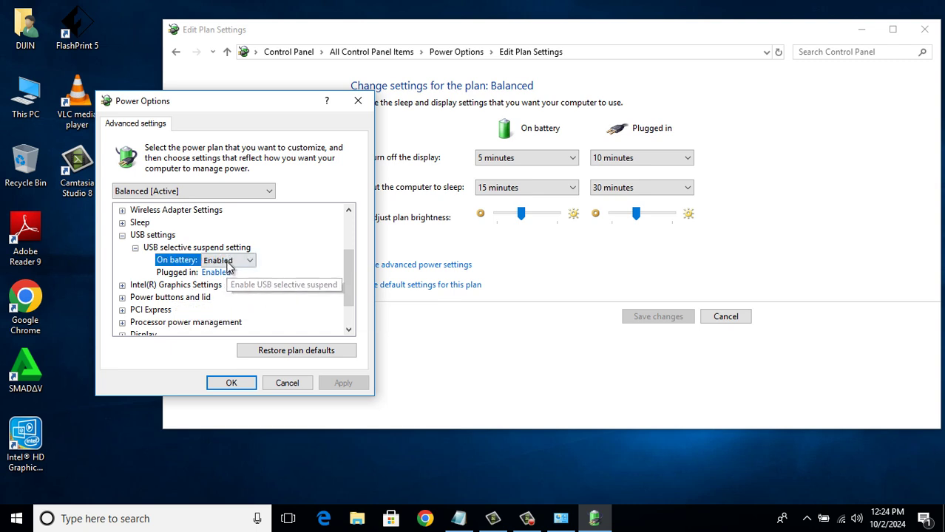
left_click(244, 262)
left_click(237, 273)
left_click(244, 273)
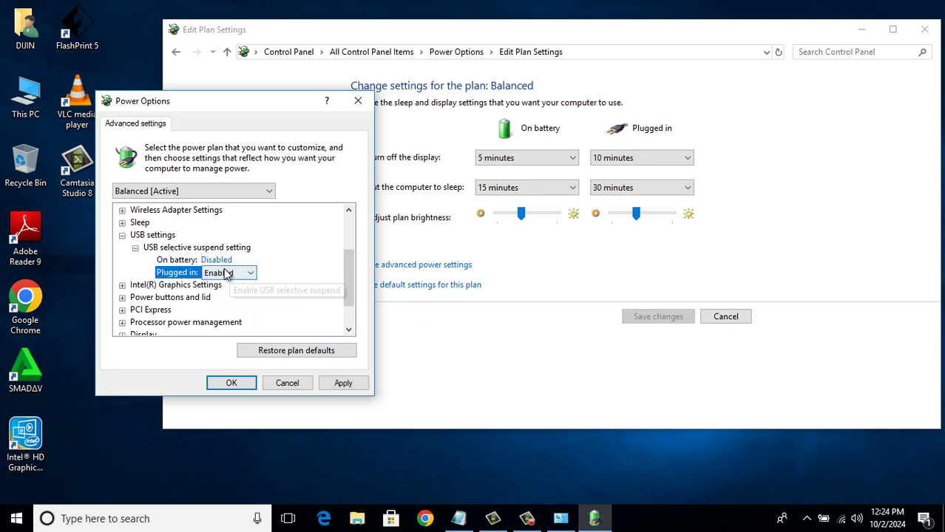
left_click(250, 274)
left_click(238, 287)
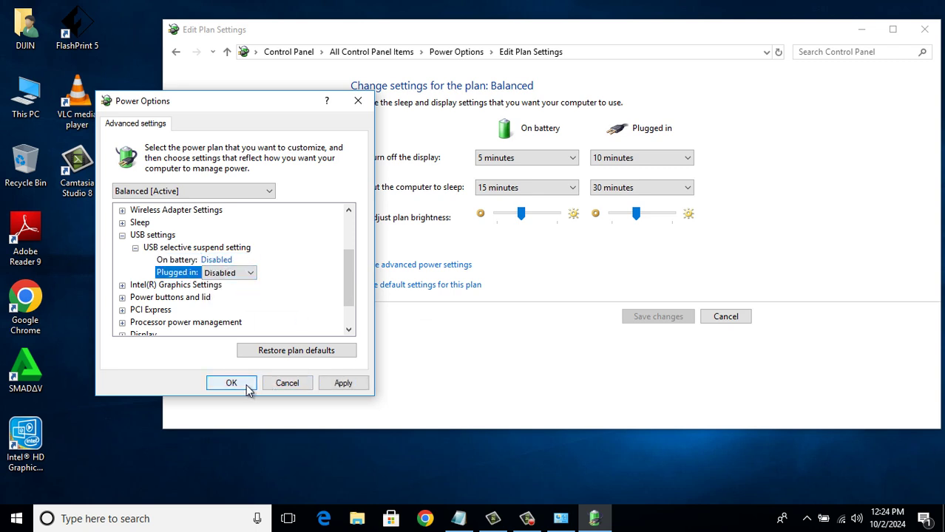
left_click(324, 386)
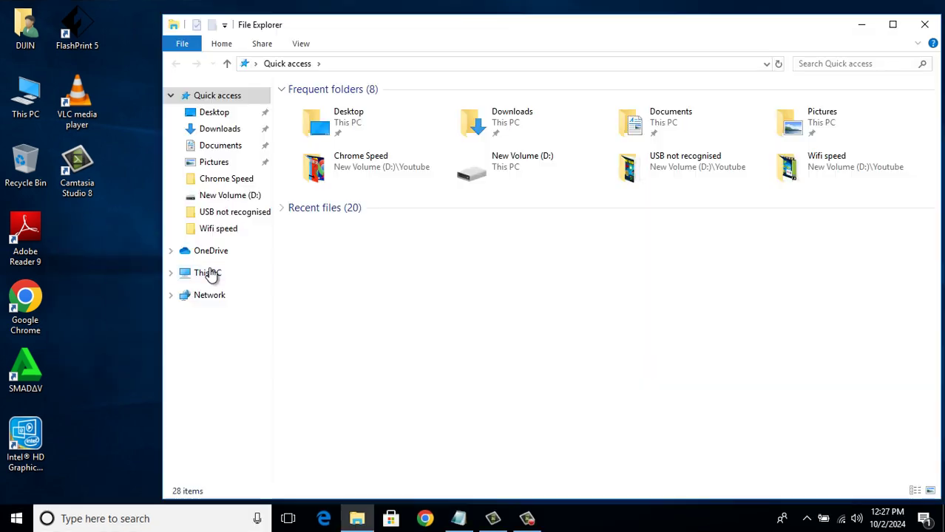
Browse from This PC through Local Disk (C:) and Windows into the INF folder
left_click(210, 273)
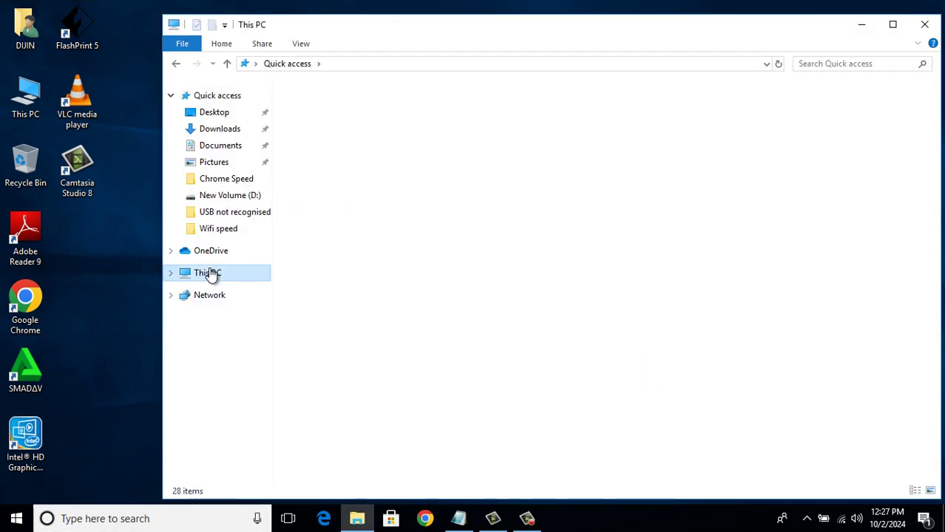
left_click(394, 266)
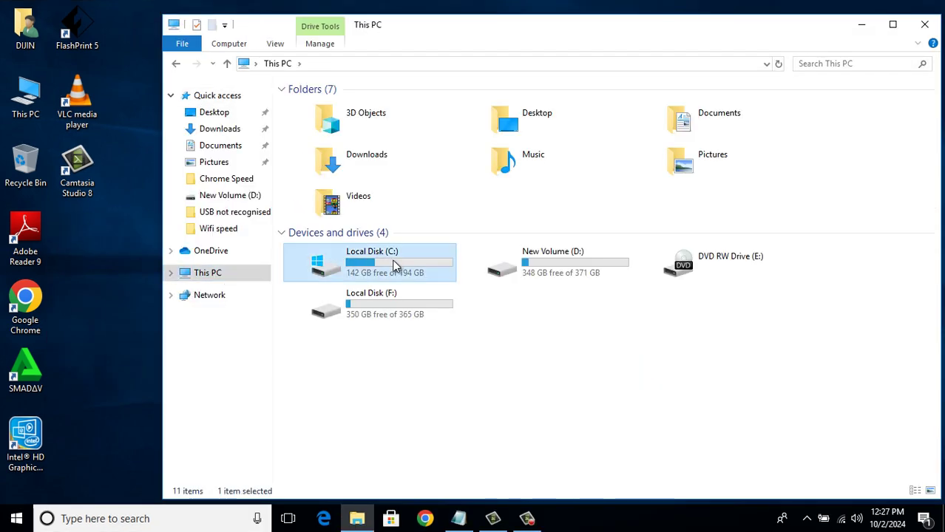
double_click(446, 271)
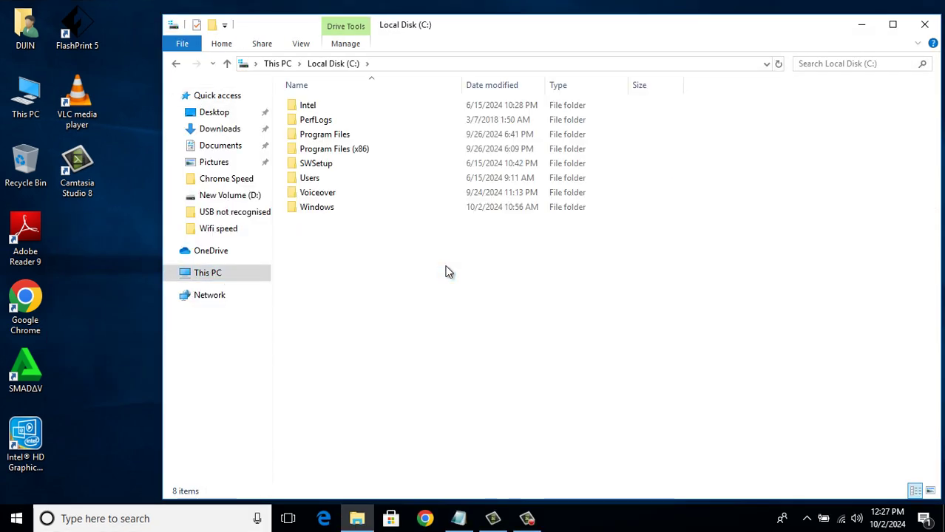
double_click(342, 210)
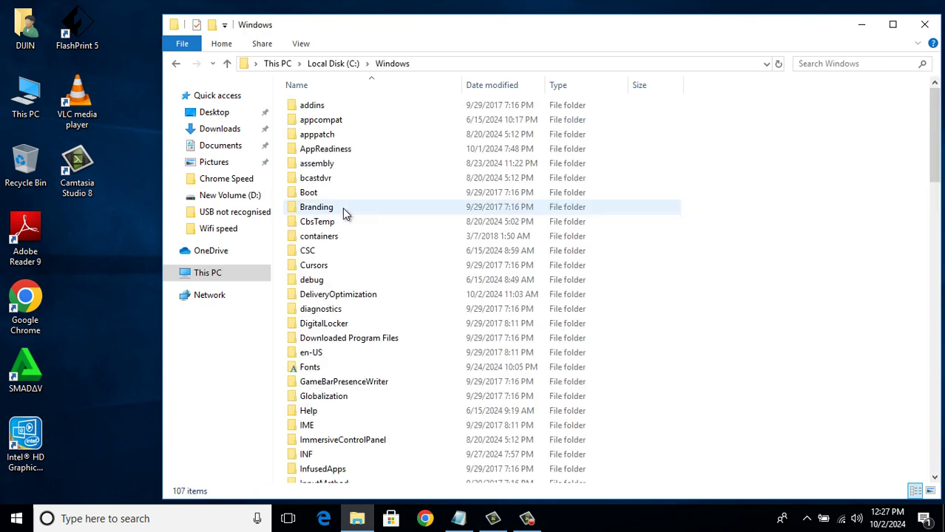
scroll(373, 403, "down", 1)
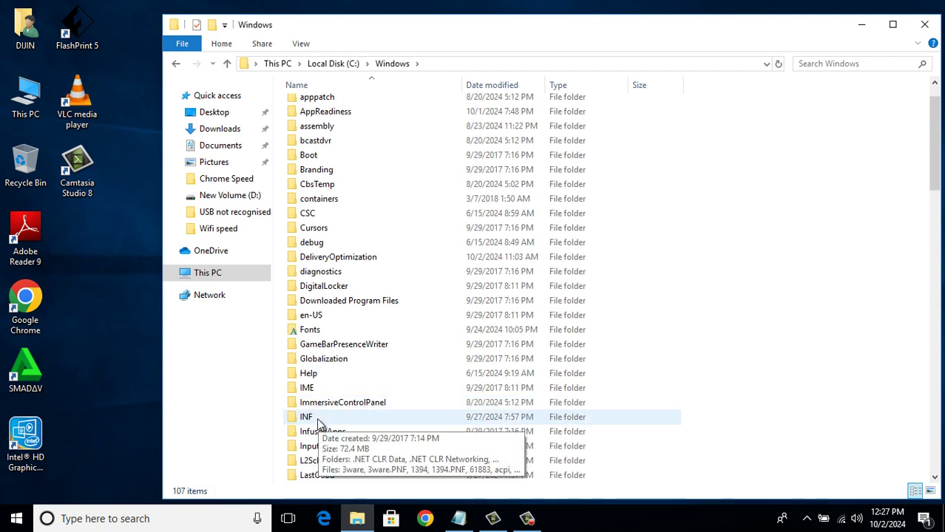
double_click(319, 418)
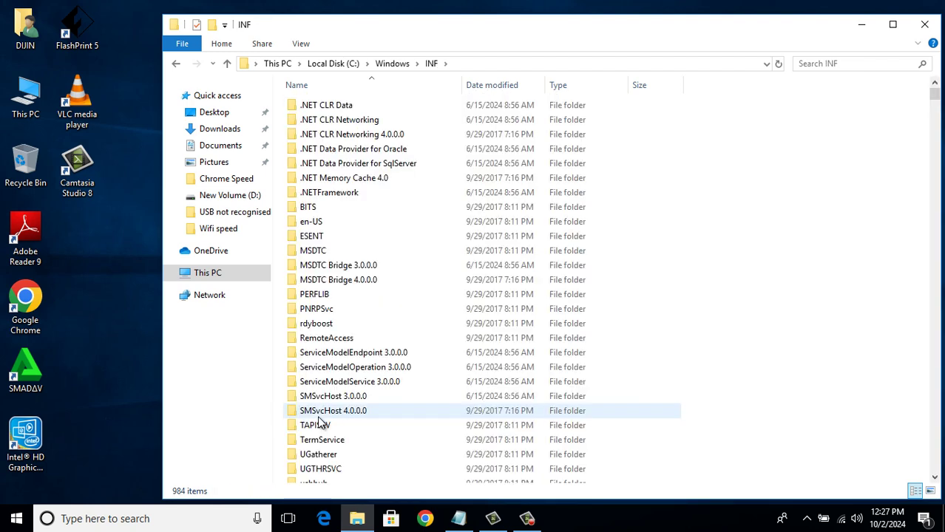
Search the INF folder for wpdmtp, install its setup file, and close File Explorer
left_click(806, 65)
type("wp")
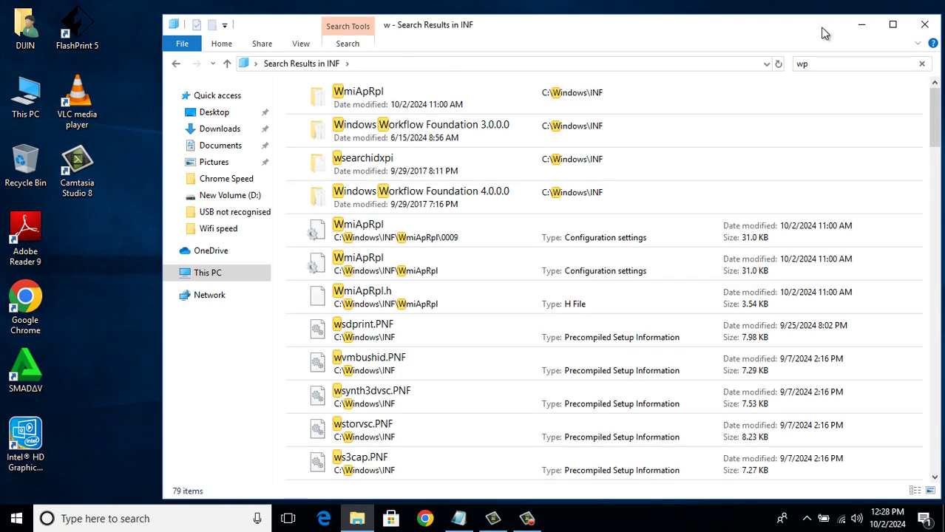
type("dm")
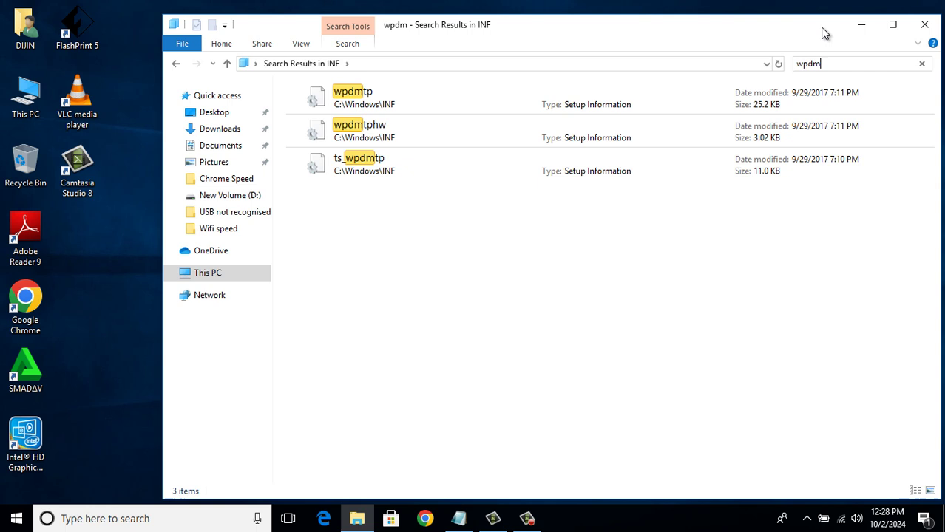
type("tp")
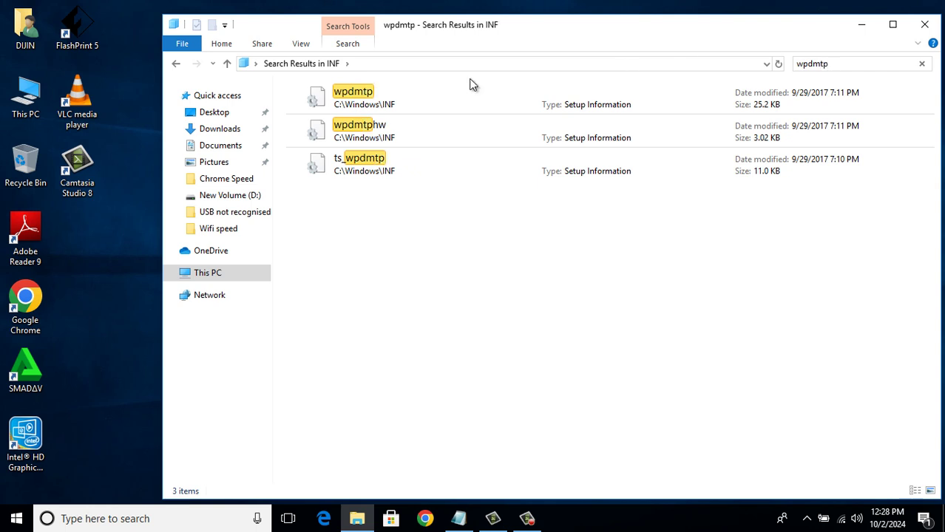
right_click(379, 94)
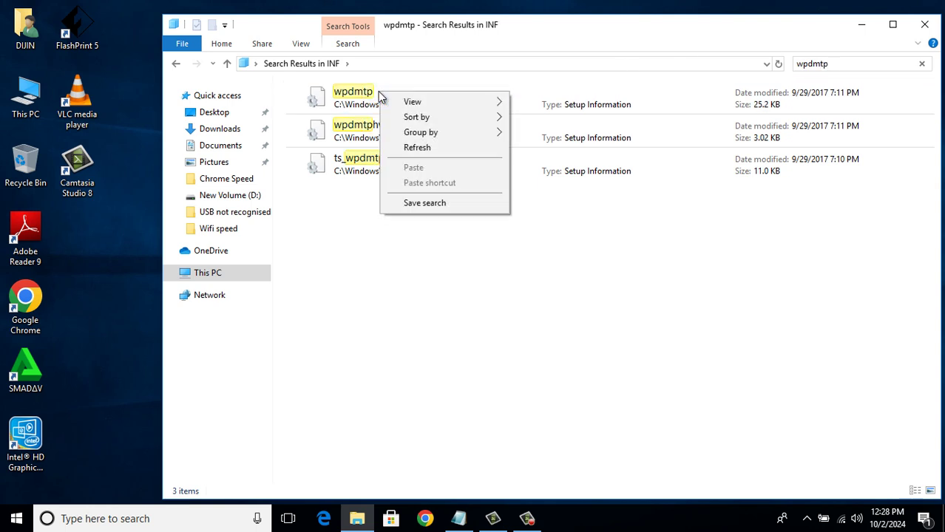
left_click(363, 96)
right_click(363, 93)
left_click(399, 117)
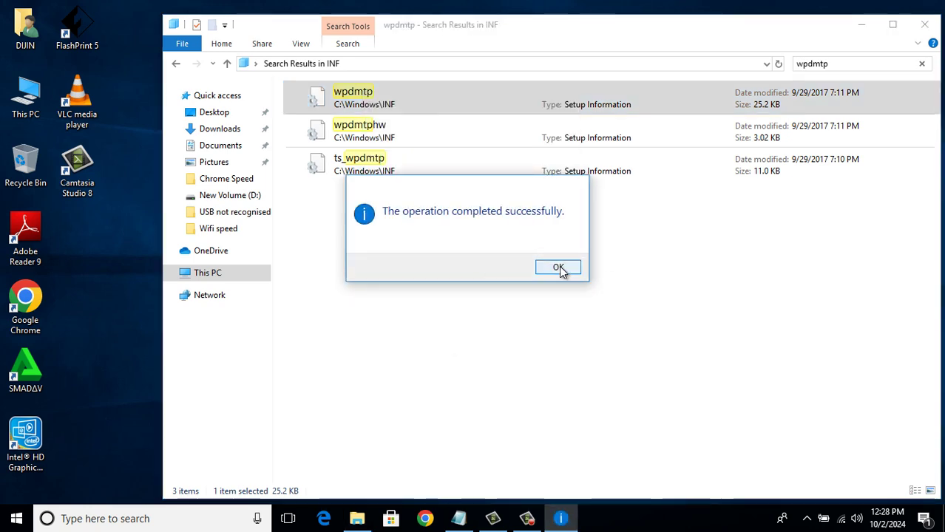
left_click(561, 267)
left_click(923, 25)
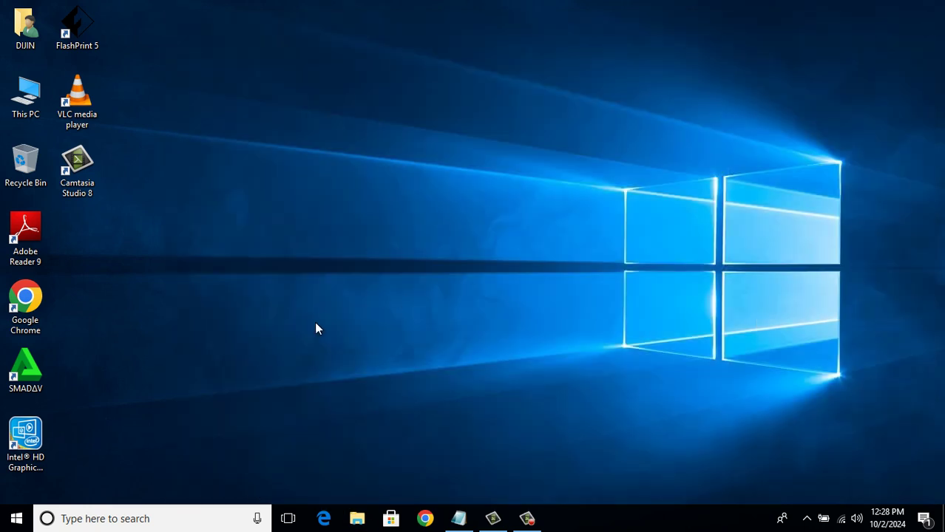
Restart the PC from the Start menu's Power button
left_click(16, 518)
left_click(16, 488)
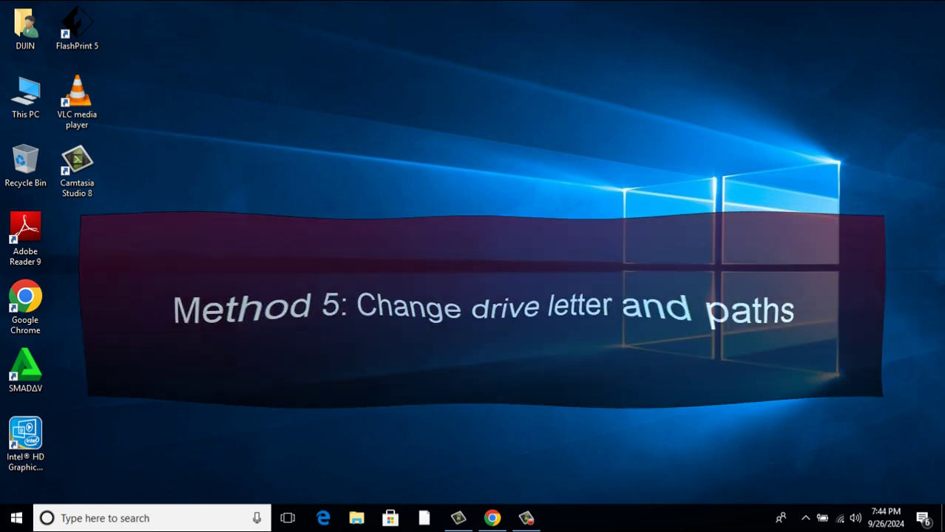
Search 'disk partition' and open Create and format hard disk partitions
left_click(111, 517)
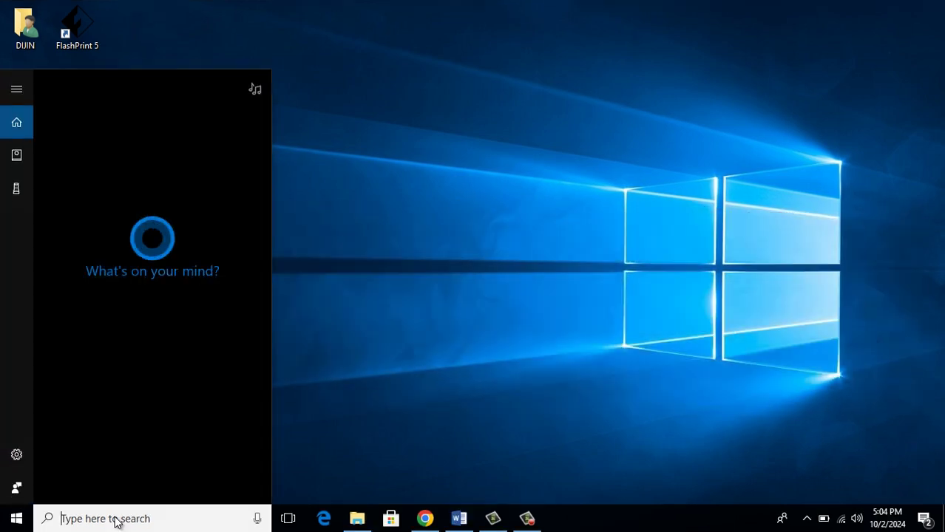
type("dis")
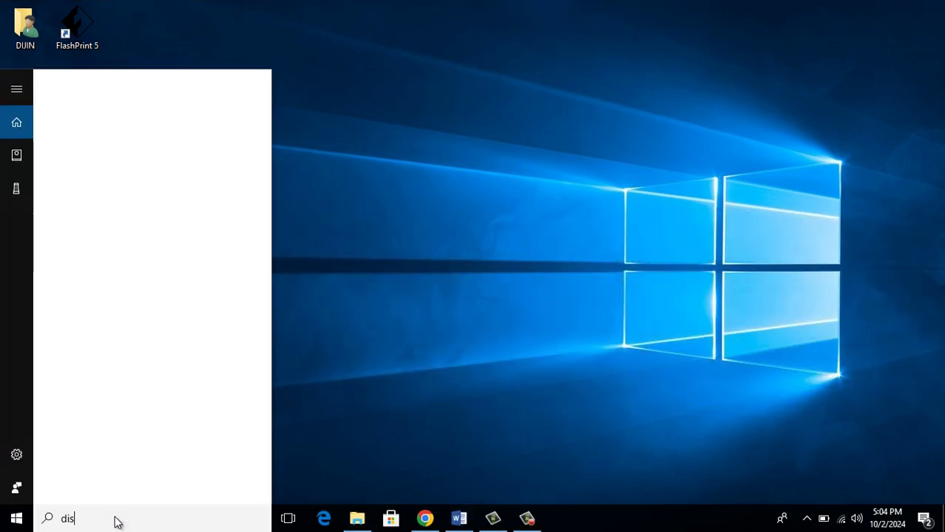
type("k partition")
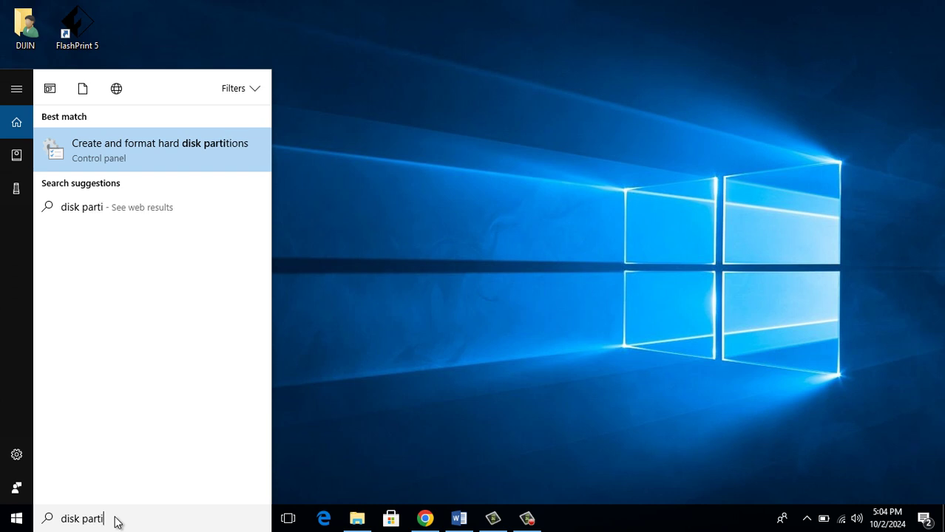
left_click(149, 158)
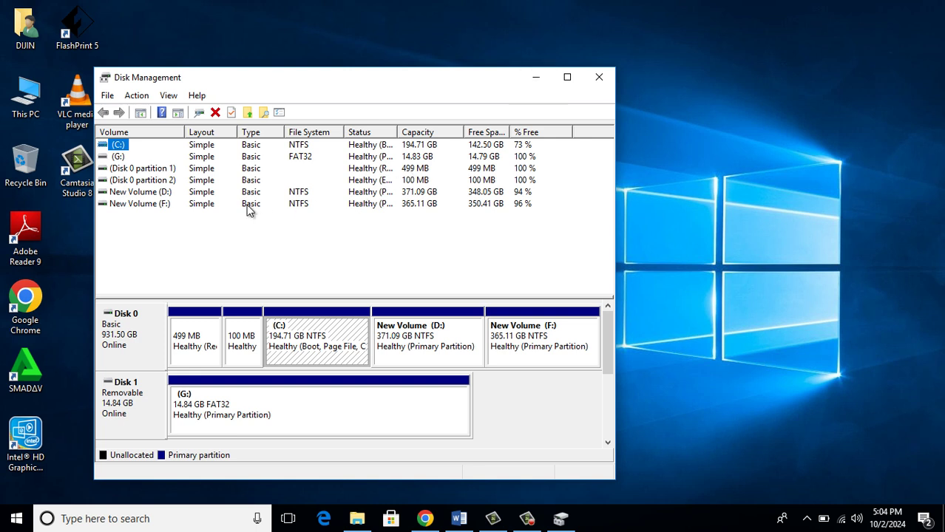
Change the removable drive's letter from G: to Q:, confirm the warning, and close Disk Management
left_click(119, 157)
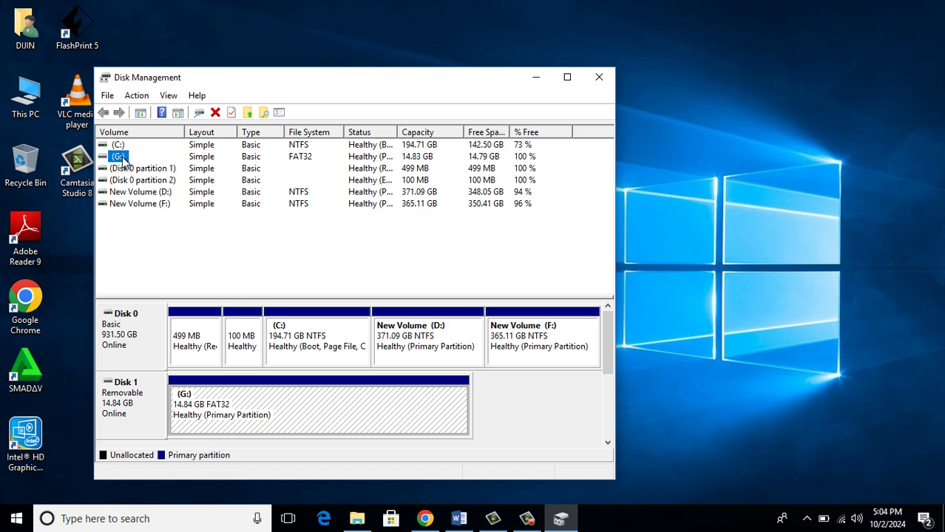
right_click(123, 159)
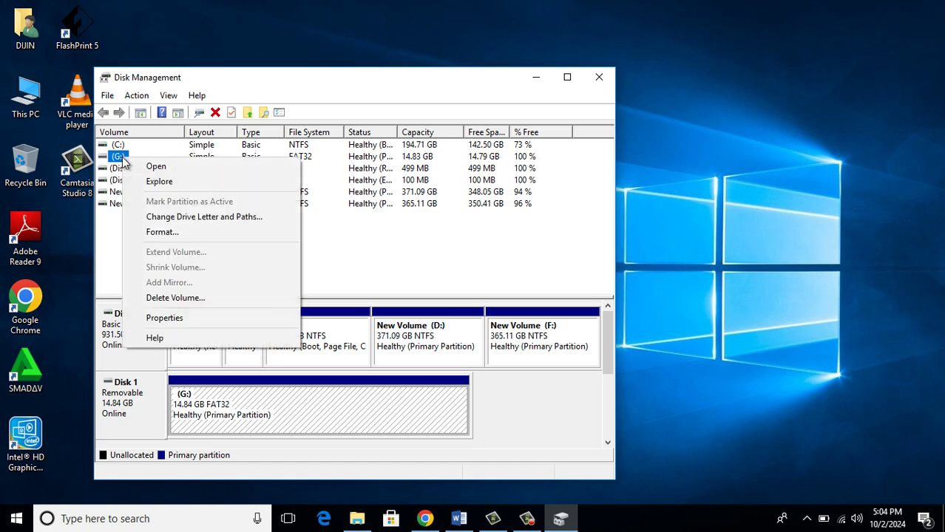
left_click(268, 218)
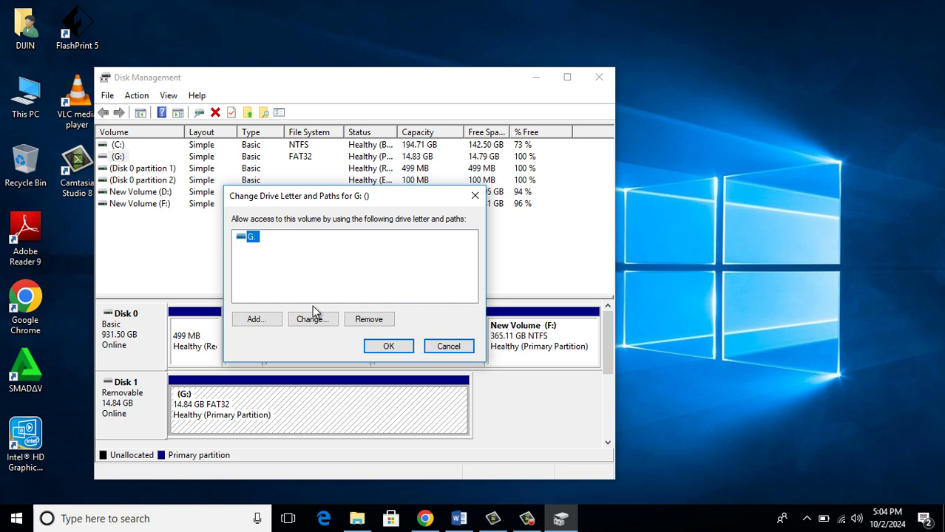
left_click(331, 326)
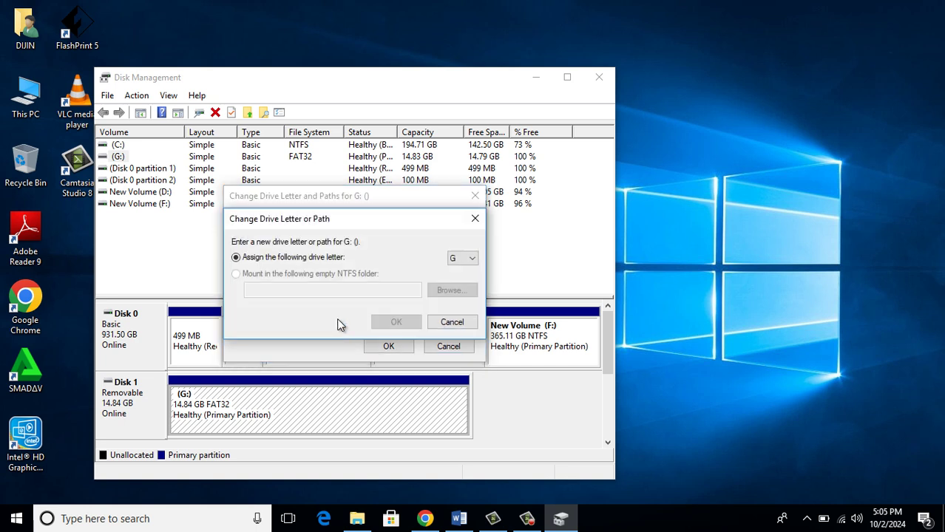
left_click(466, 263)
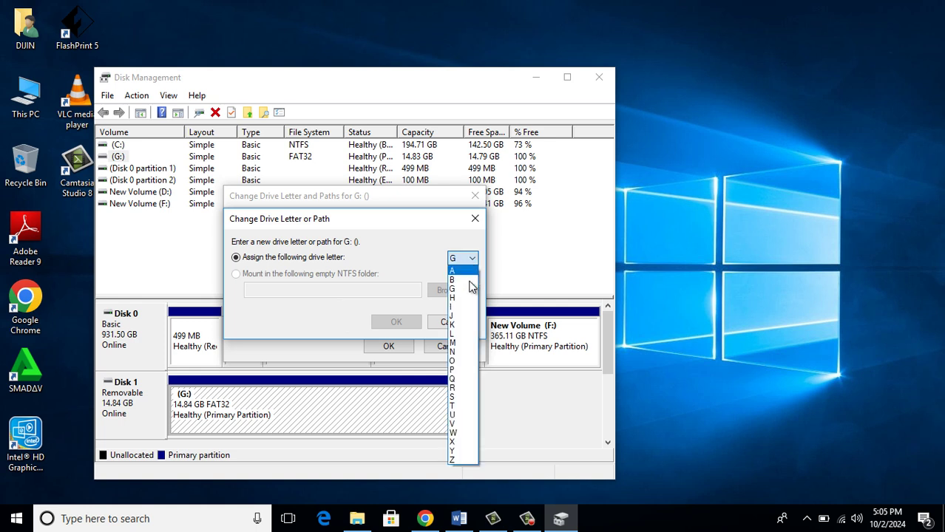
left_click(467, 381)
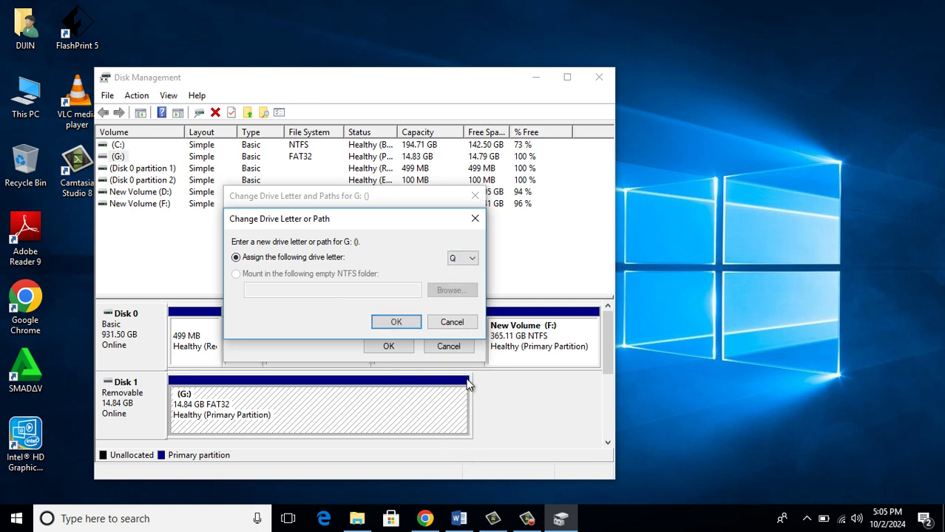
left_click(412, 325)
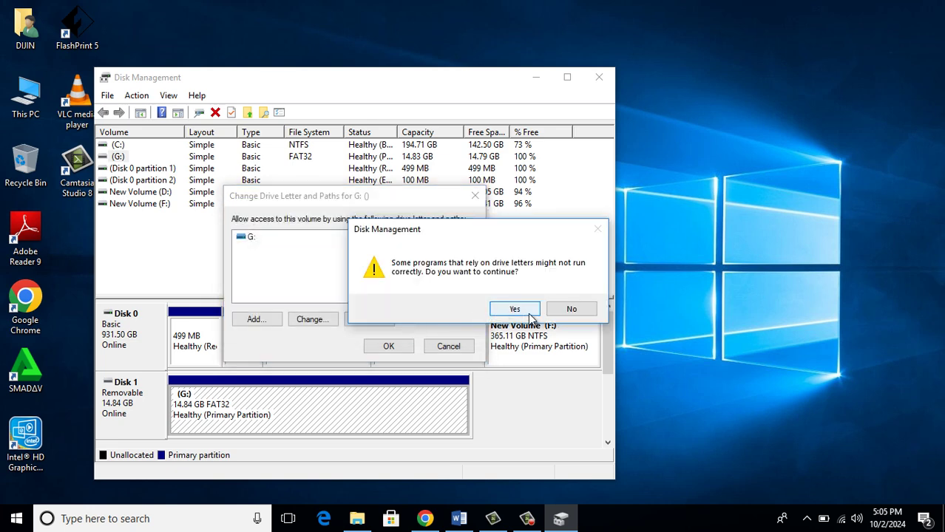
left_click(515, 309)
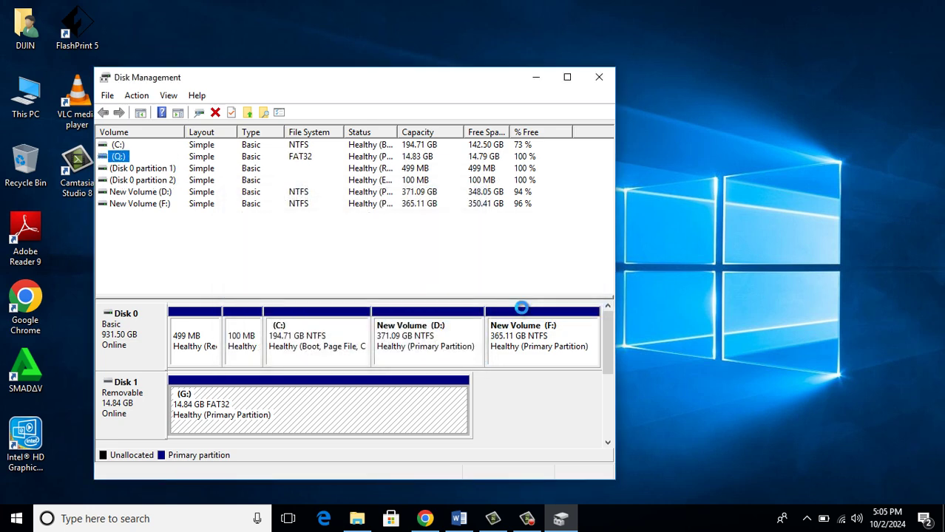
left_click(599, 82)
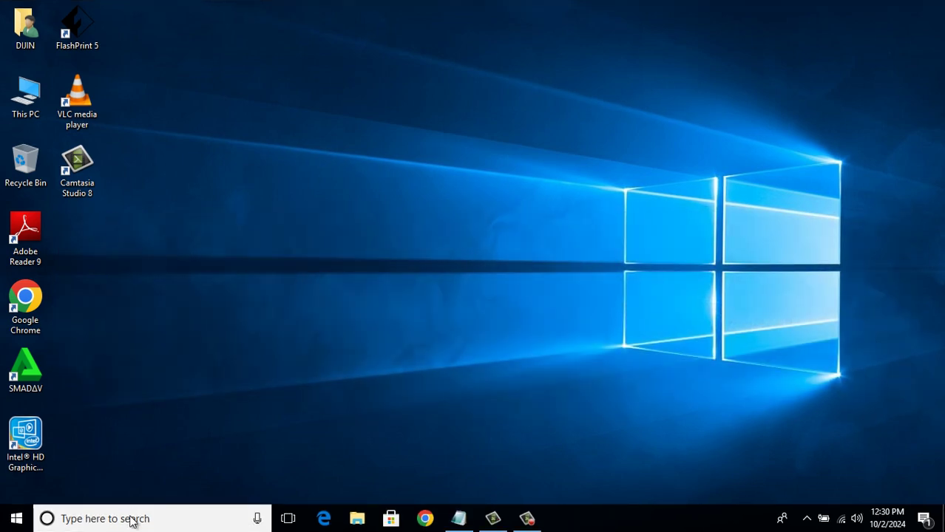
Search 'device man' and open Device Manager from the results
left_click(131, 519)
type("de")
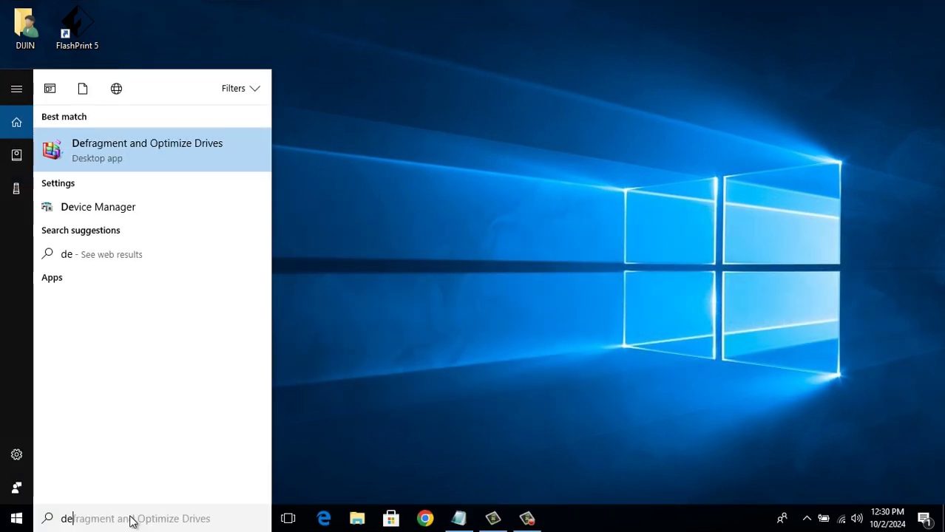
type("vice manager")
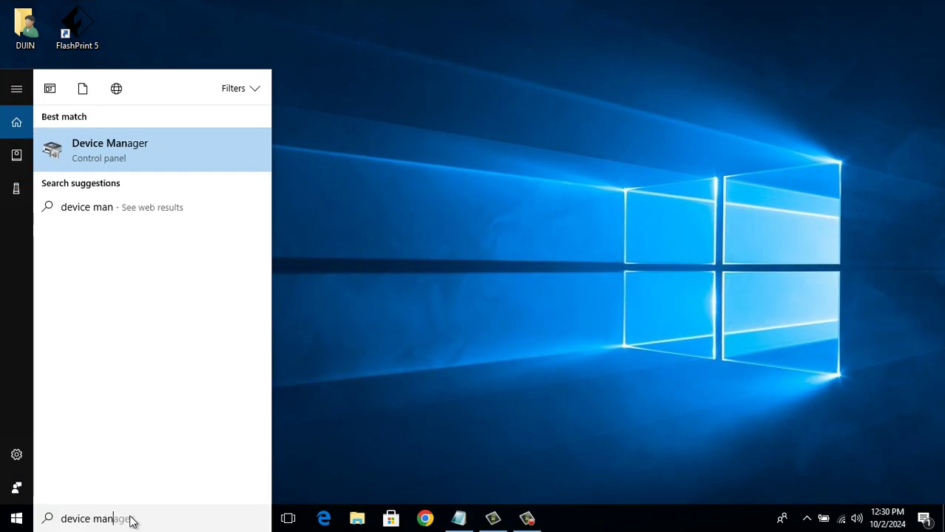
left_click(110, 145)
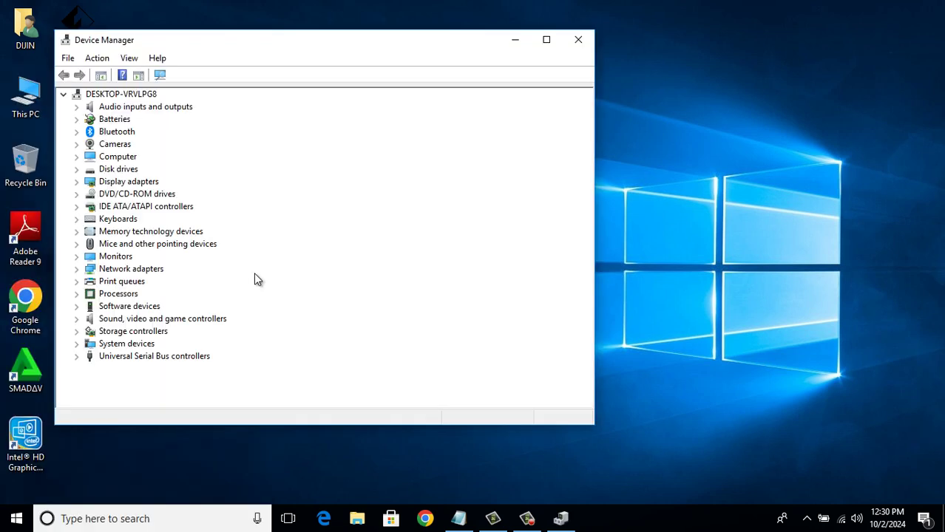
Expand Universal Serial Bus controllers and disable the Generic USB Hub
left_click(76, 357)
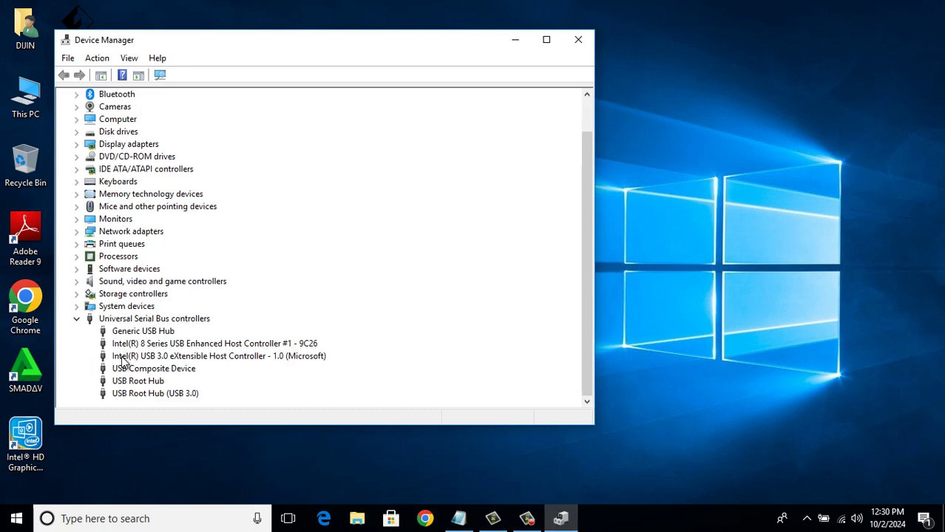
left_click(170, 334)
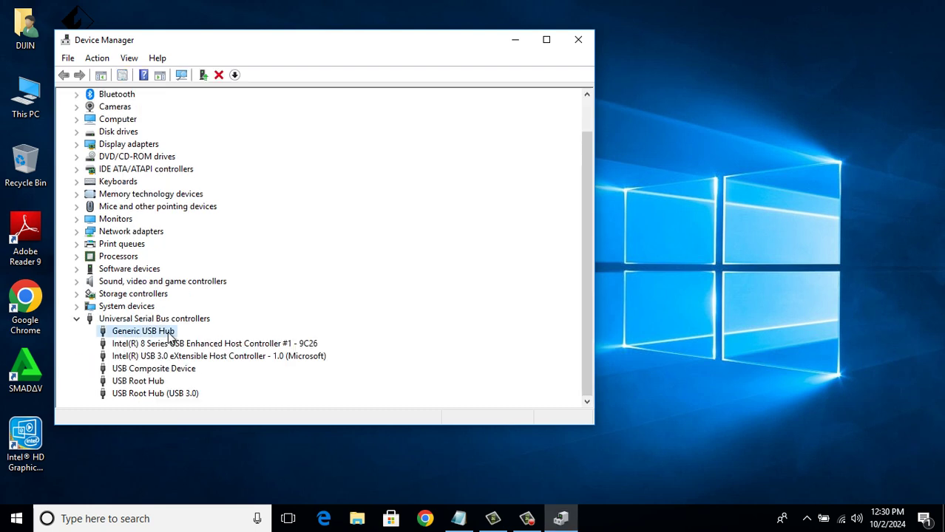
right_click(169, 334)
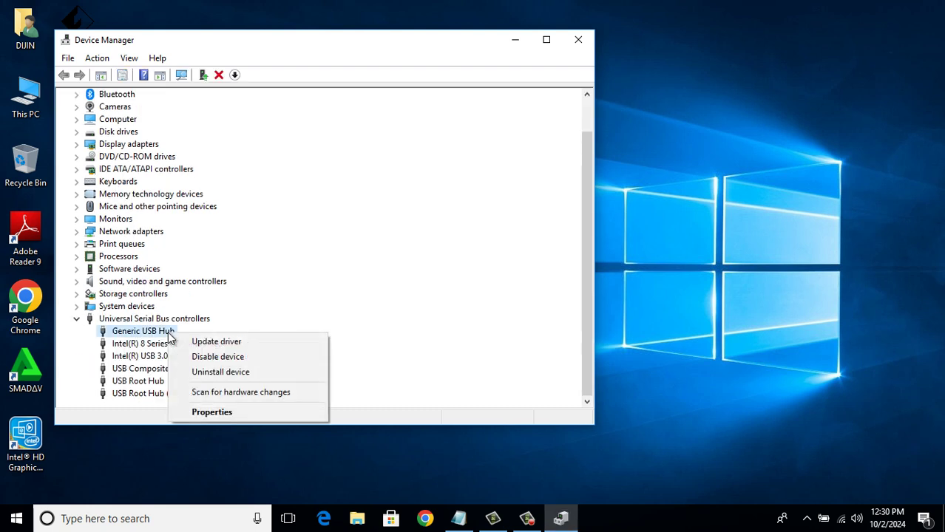
left_click(248, 358)
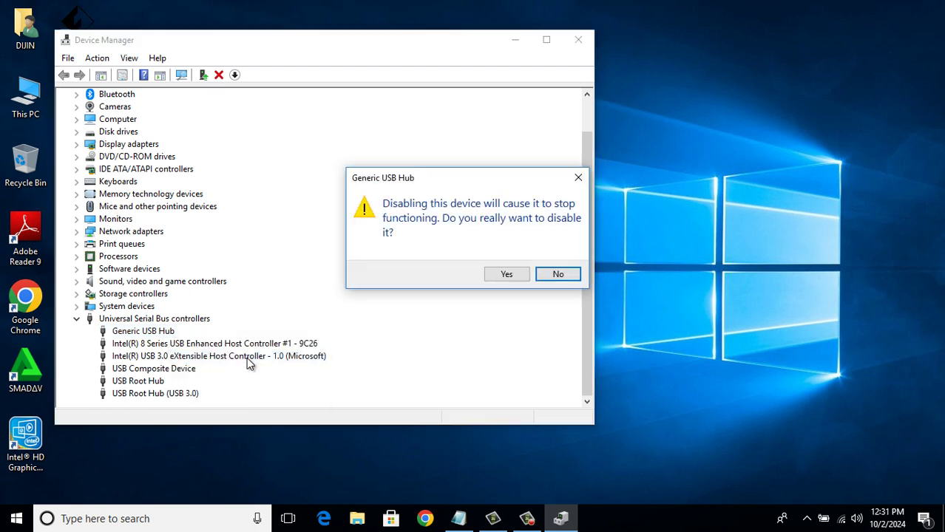
left_click(509, 275)
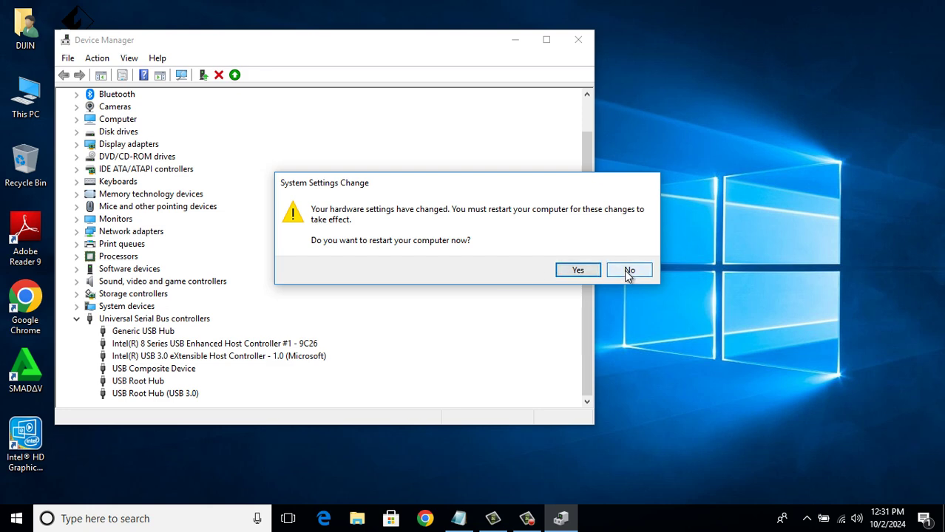
Postpone the restart and re-enable the Generic USB Hub
left_click(628, 271)
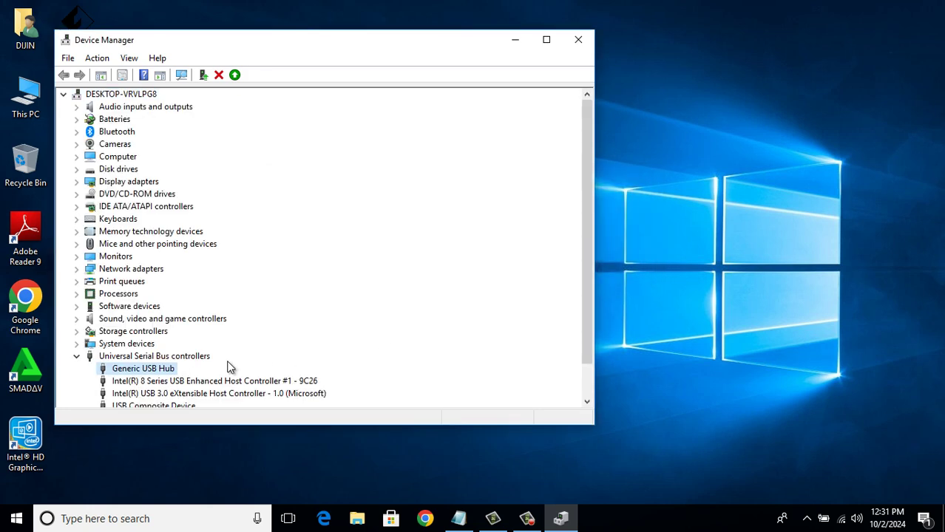
right_click(147, 369)
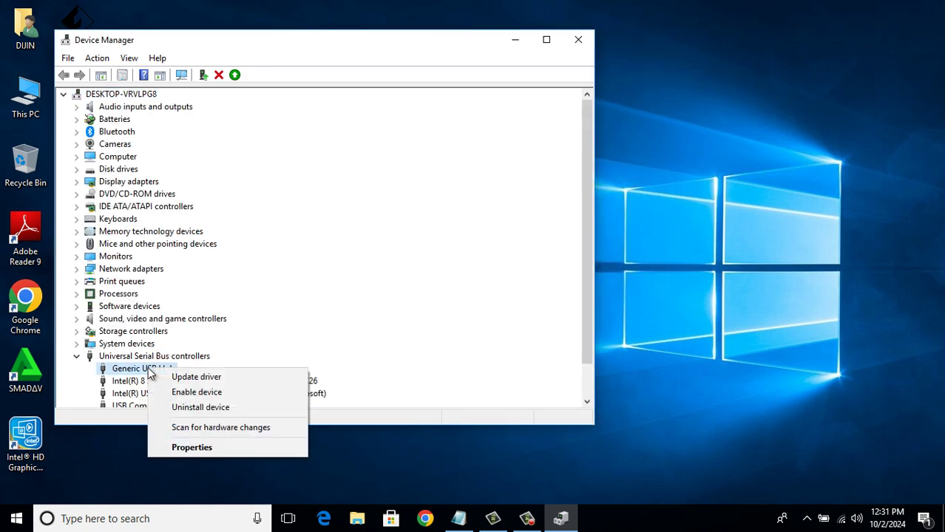
left_click(196, 393)
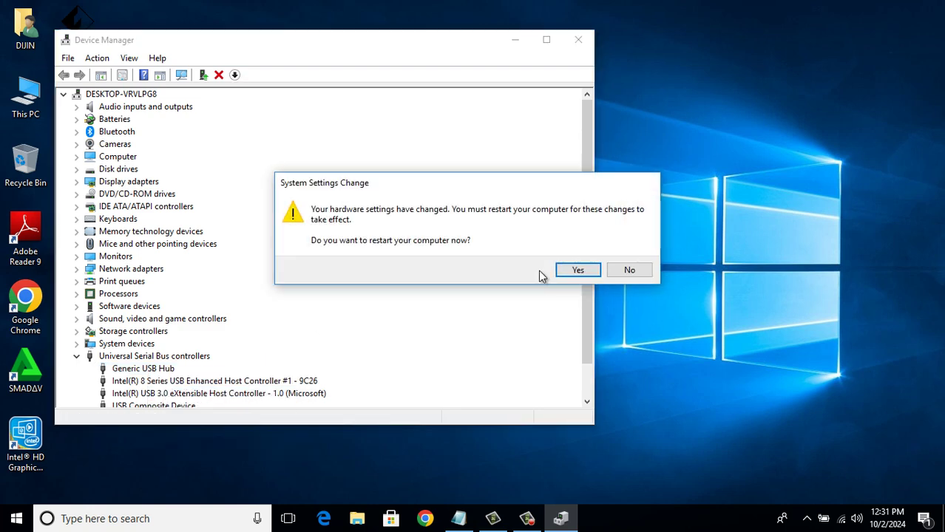
left_click(629, 270)
Disable and re-enable the Intel 8 Series USB controller, declining restarts
right_click(155, 369)
scroll(293, 353, "down", 1)
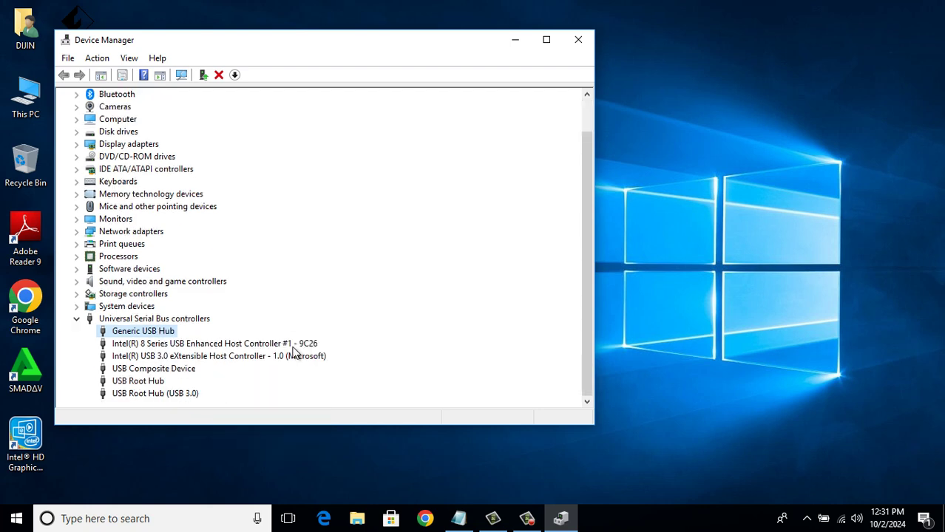
left_click(275, 345)
right_click(260, 346)
left_click(303, 369)
left_click(519, 273)
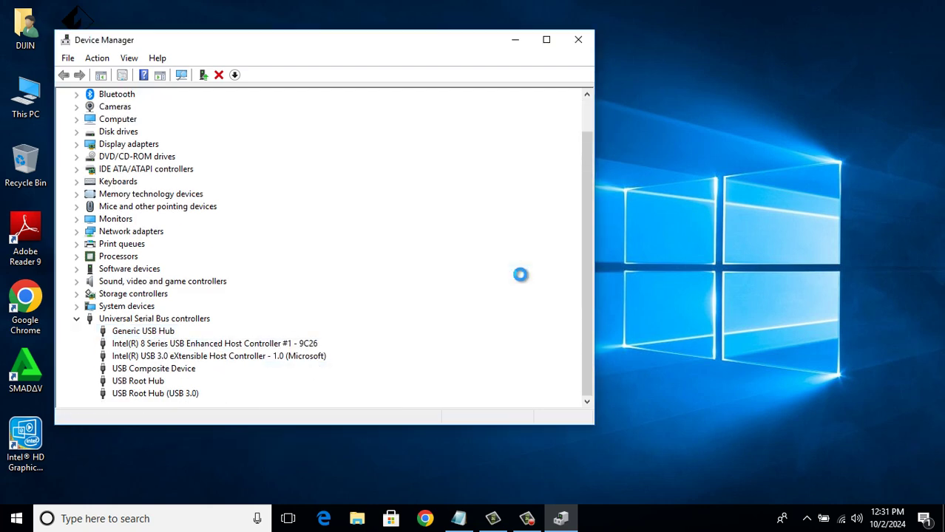
left_click(626, 269)
right_click(305, 381)
left_click(362, 406)
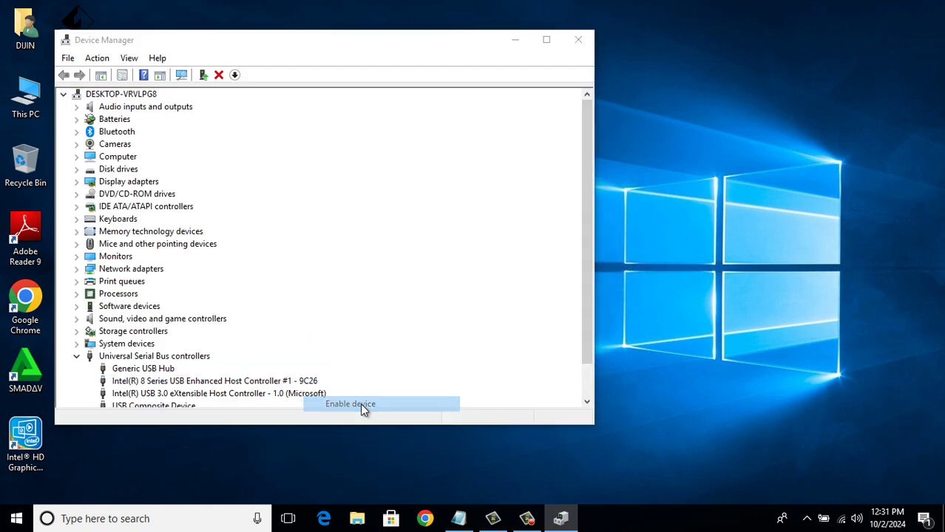
left_click(627, 271)
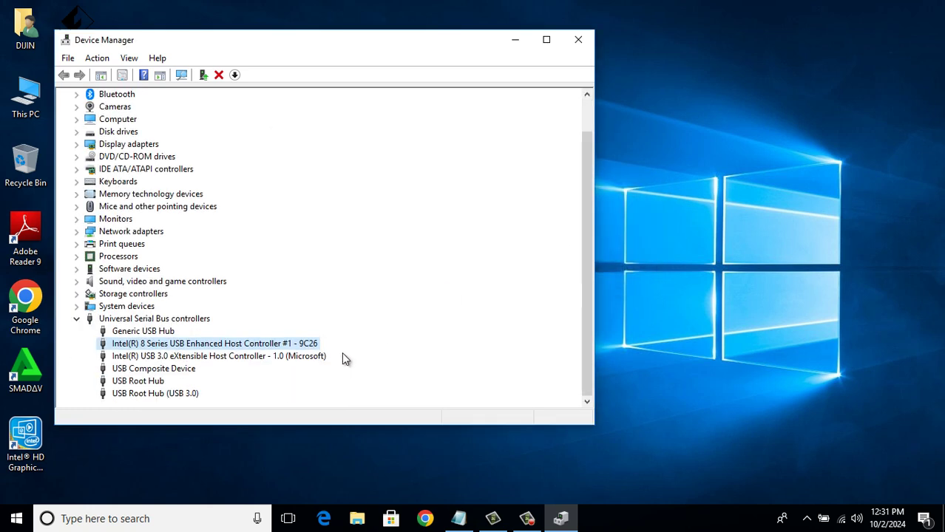
Disable and re-enable the Intel USB 3.0 eXtensible Host Controller
left_click(256, 357)
right_click(255, 358)
left_click(288, 381)
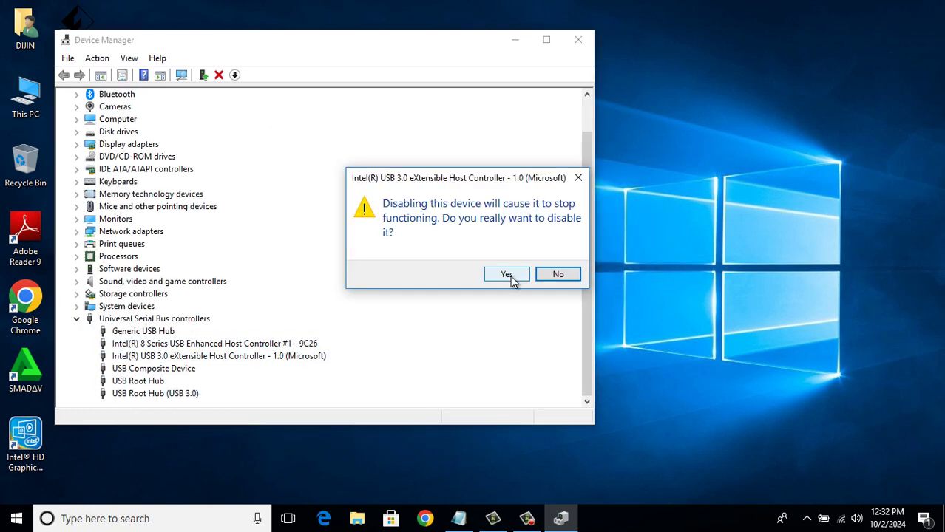
left_click(509, 276)
right_click(304, 393)
left_click(337, 419)
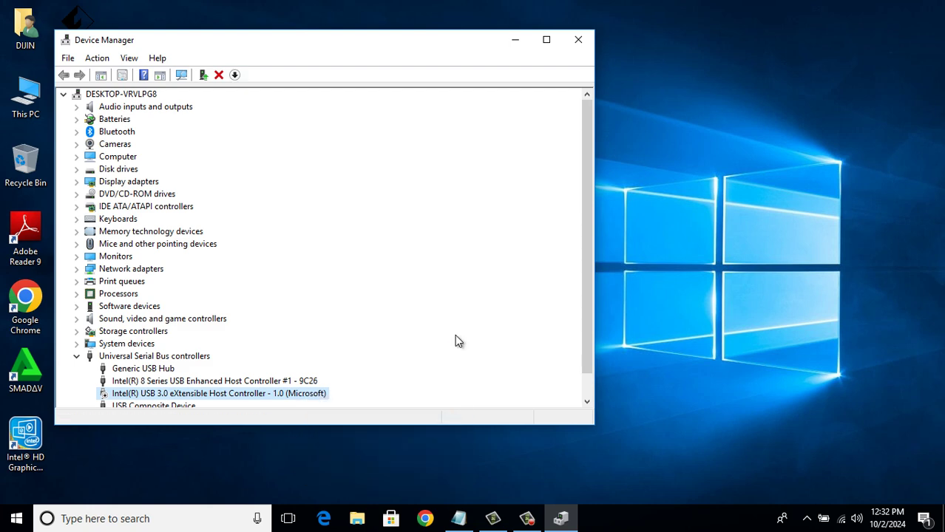
Disable and re-enable the USB Composite Device, declining the restart prompts
right_click(196, 369)
left_click(238, 393)
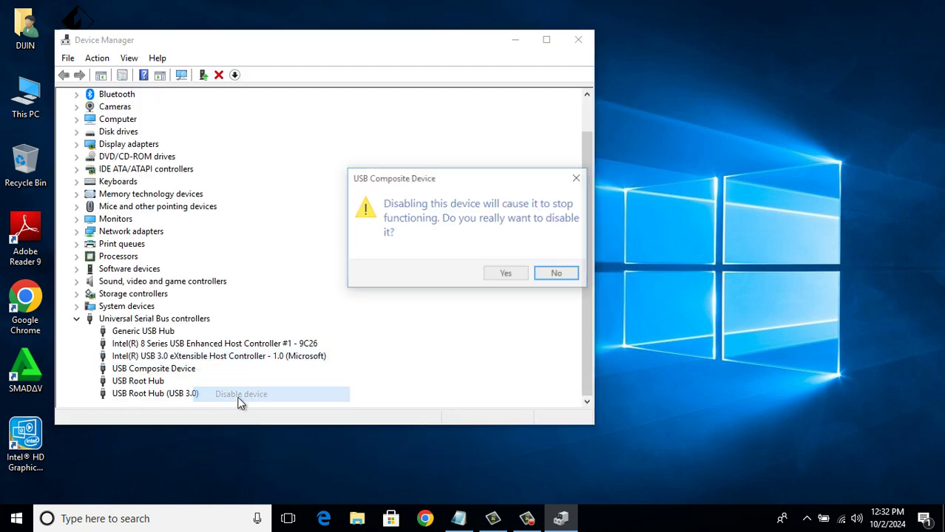
left_click(507, 273)
left_click(629, 270)
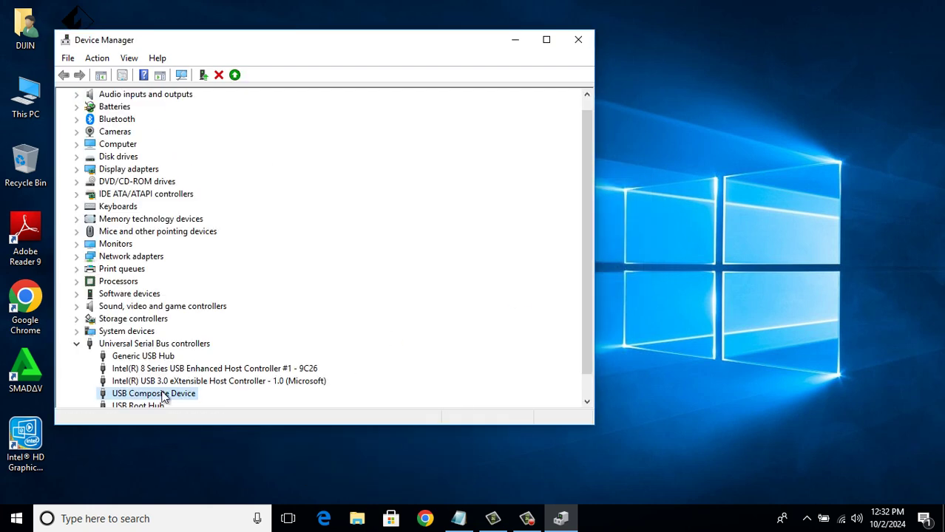
right_click(181, 370)
left_click(229, 392)
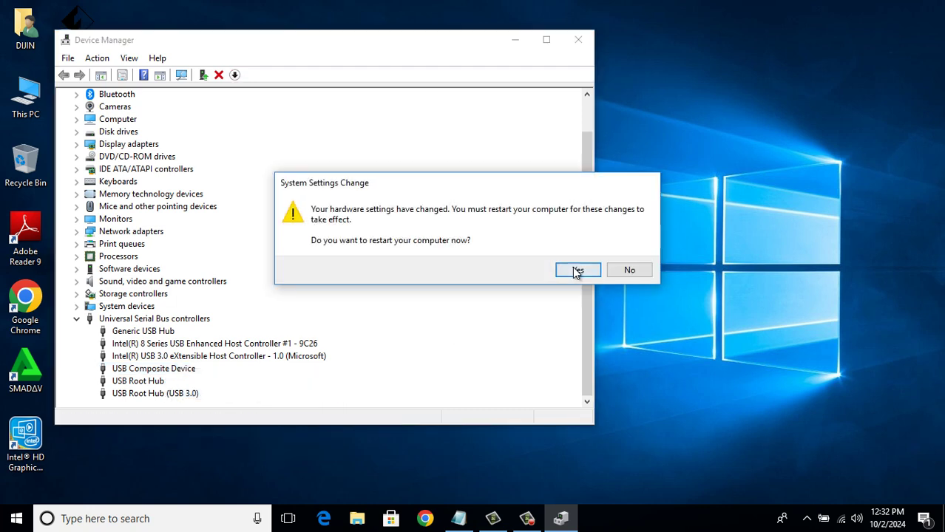
left_click(629, 270)
Close Device Manager and view the Start menu's power options
left_click(579, 40)
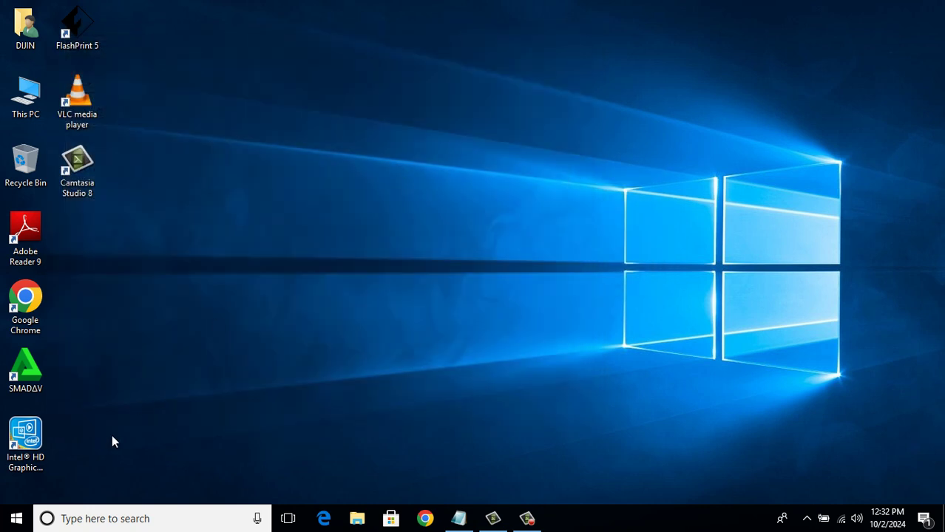
left_click(13, 518)
left_click(16, 487)
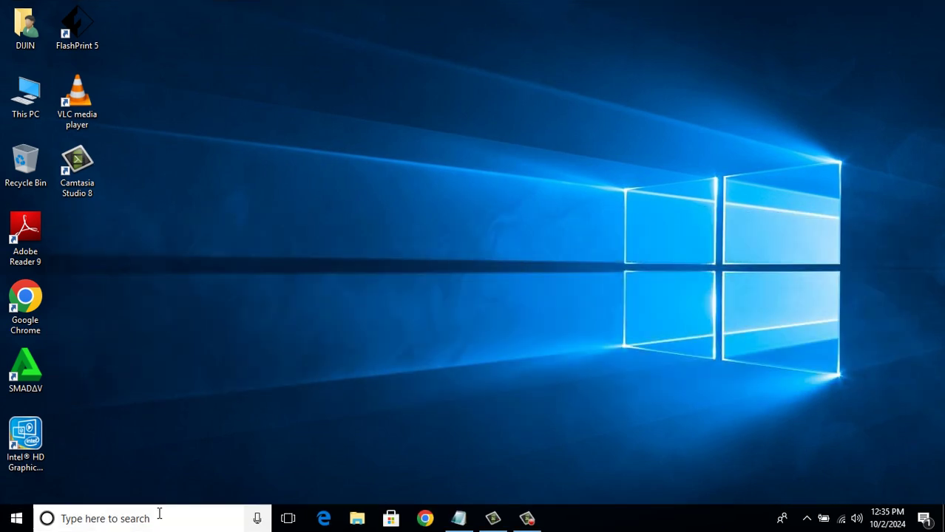
Search 'services' and open the Services app
left_click(158, 517)
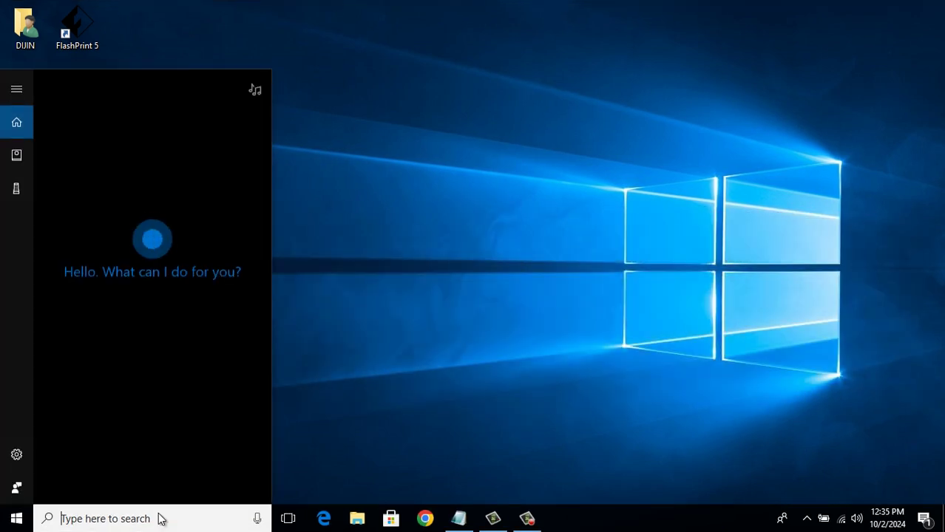
type("services")
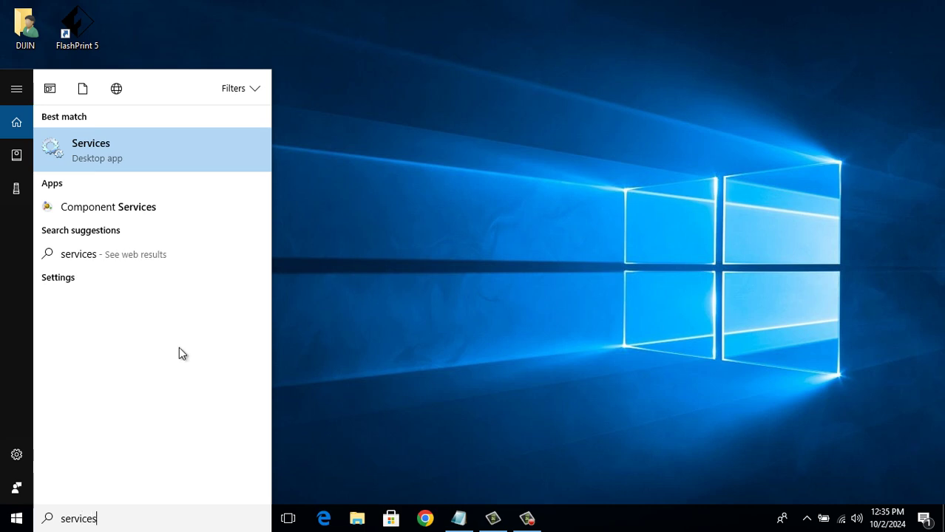
left_click(109, 155)
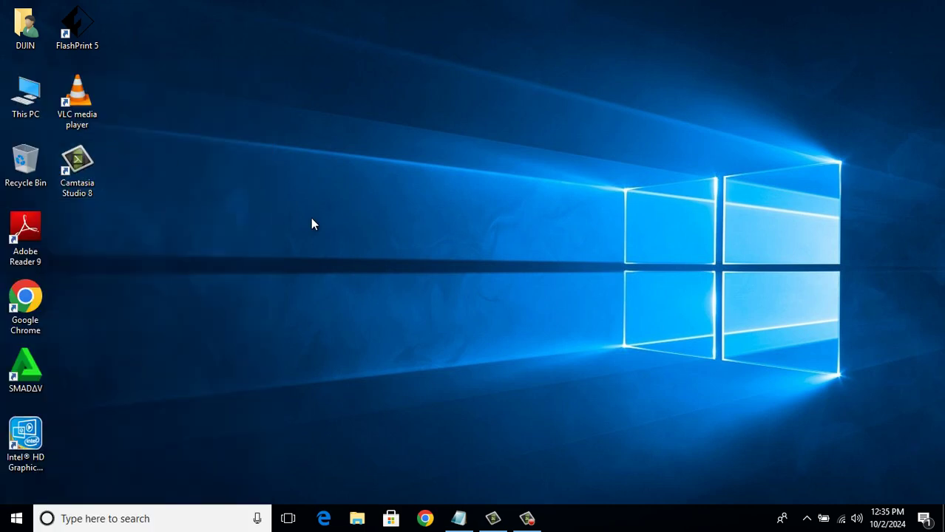
Stop Cryptographic Services and start it again, then scroll to locate Plug and Play
scroll(405, 332, "down", 7)
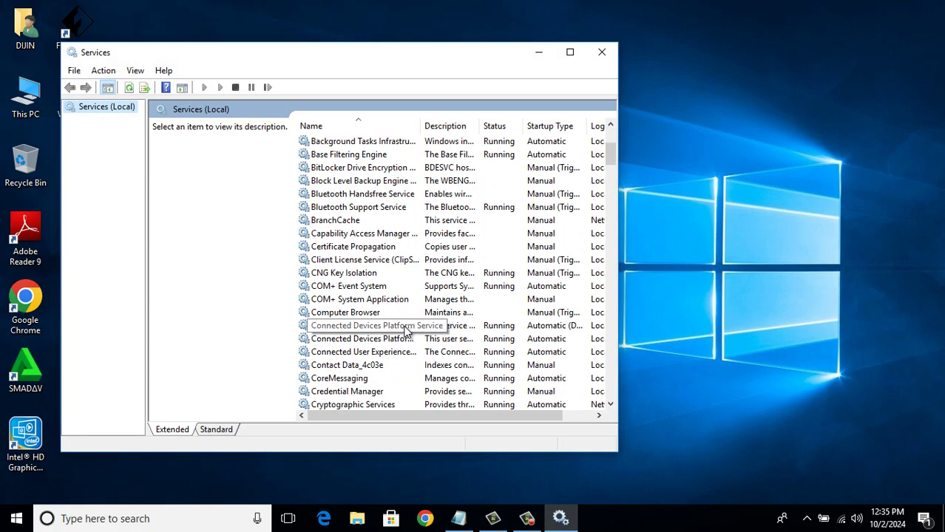
scroll(403, 333, "down", 1)
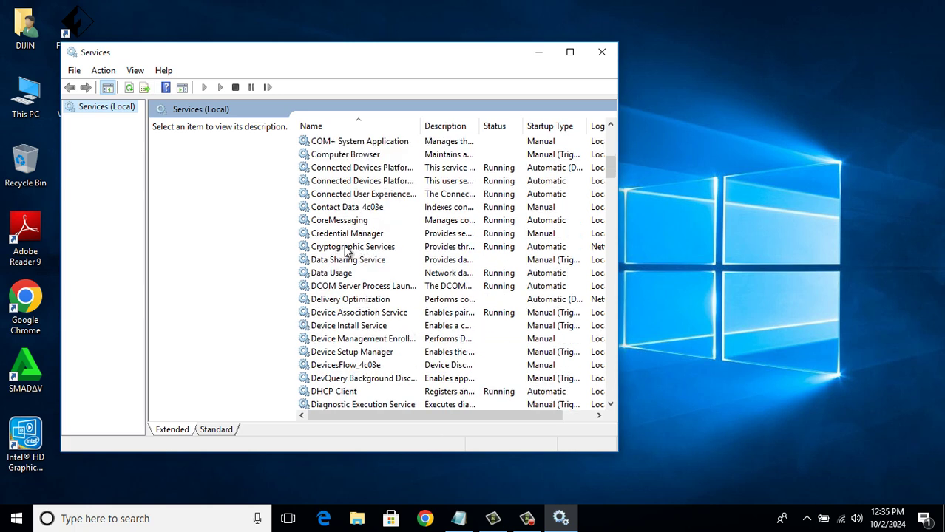
right_click(368, 252)
left_click(396, 269)
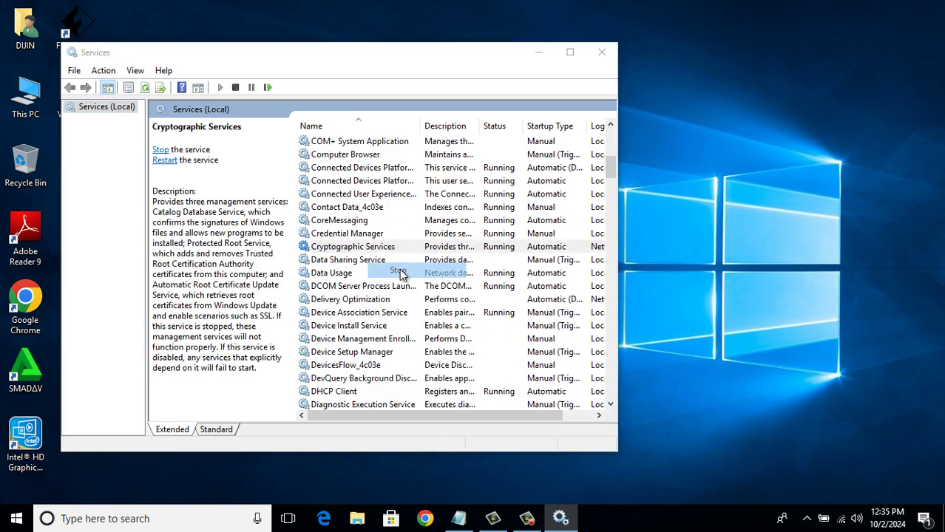
right_click(363, 251)
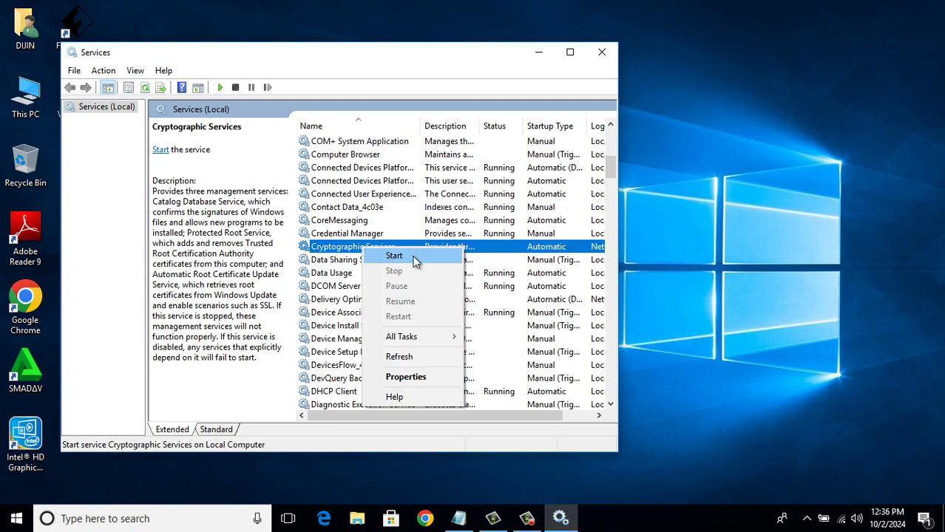
left_click(414, 262)
scroll(457, 301, "down", 3)
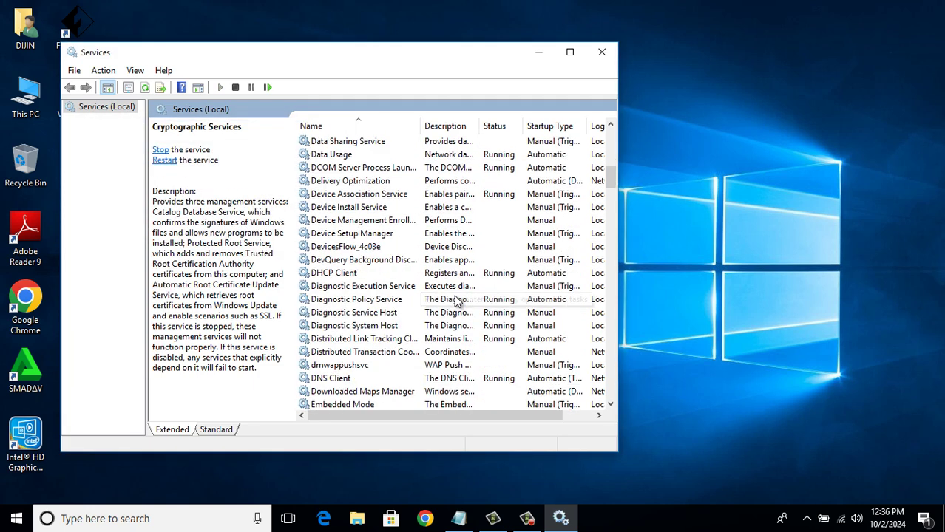
scroll(456, 301, "down", 20)
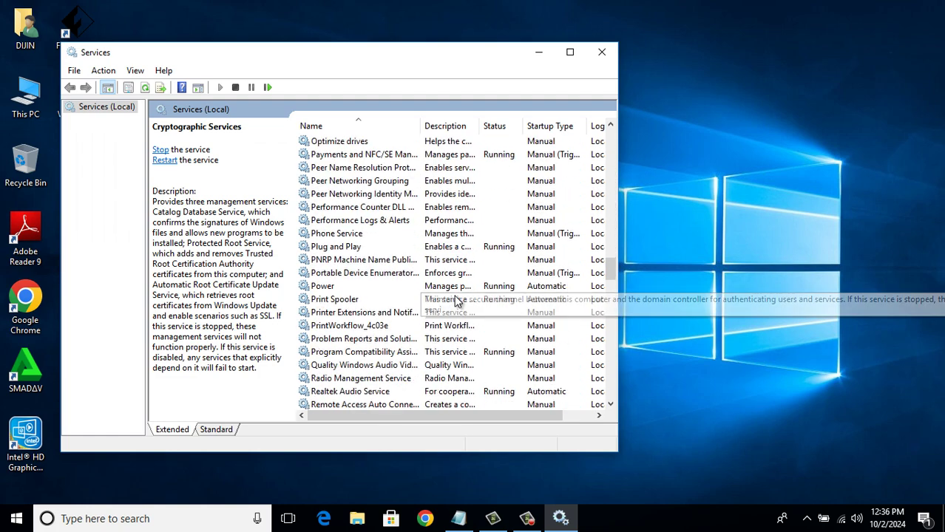
scroll(456, 301, "down", 18)
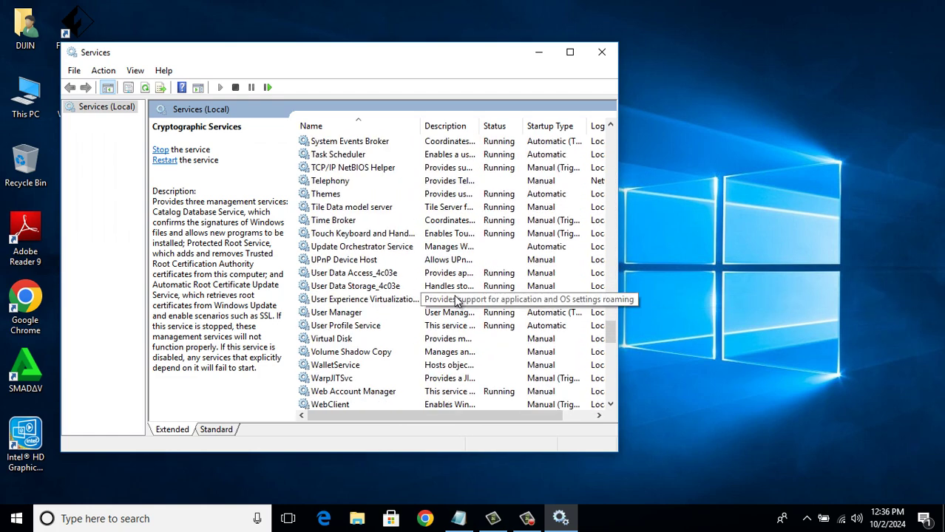
scroll(456, 300, "up", 12)
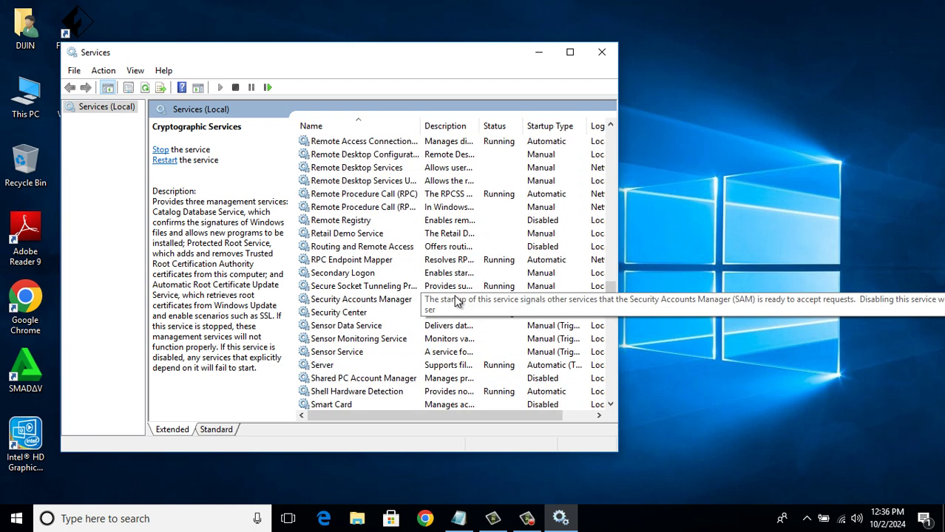
scroll(457, 301, "up", 9)
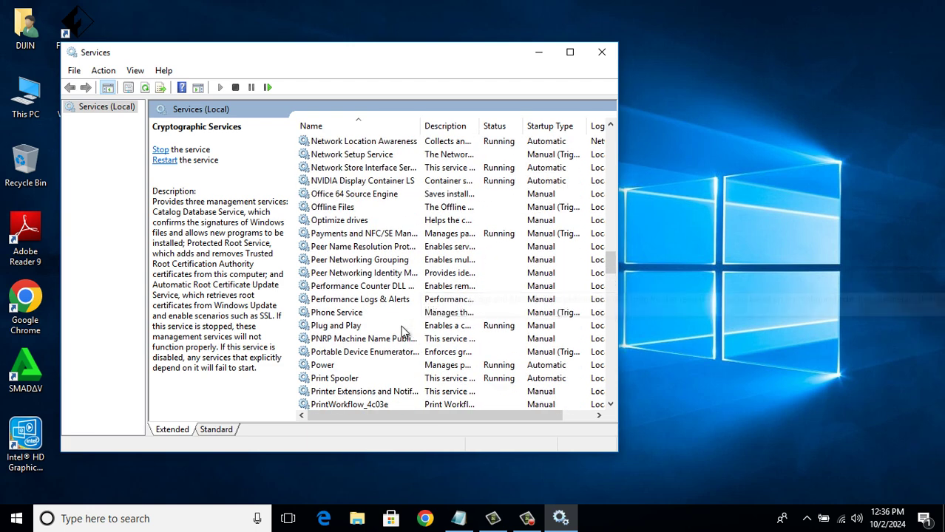
Stop the Plug and Play service, then start it again so it shows Running
left_click(355, 326)
right_click(370, 326)
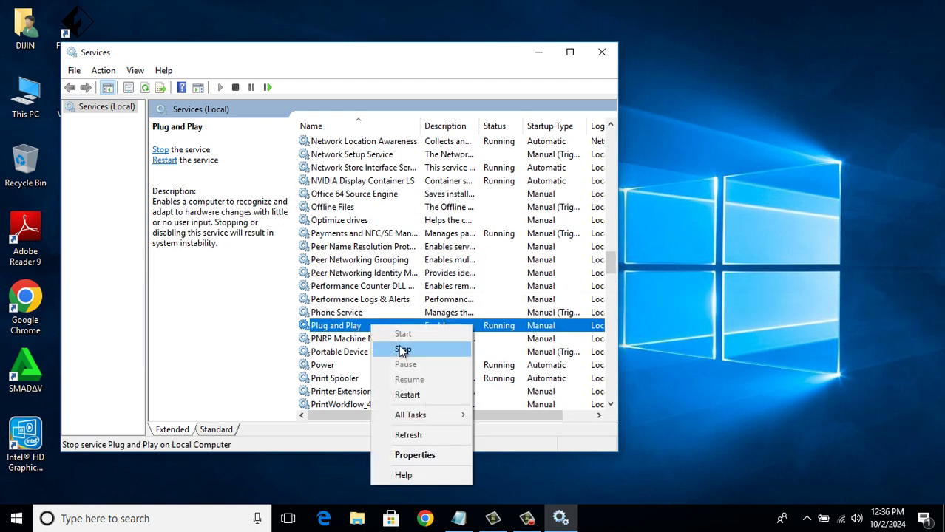
left_click(405, 350)
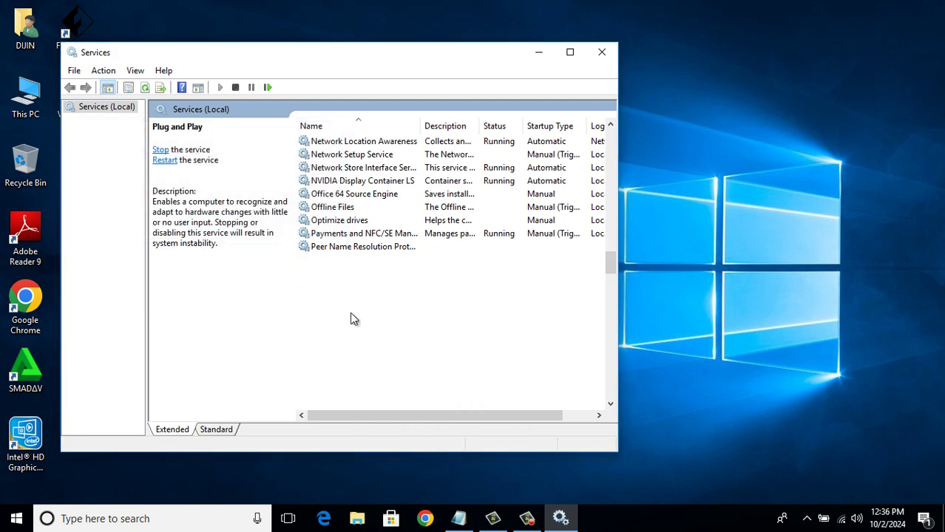
right_click(364, 324)
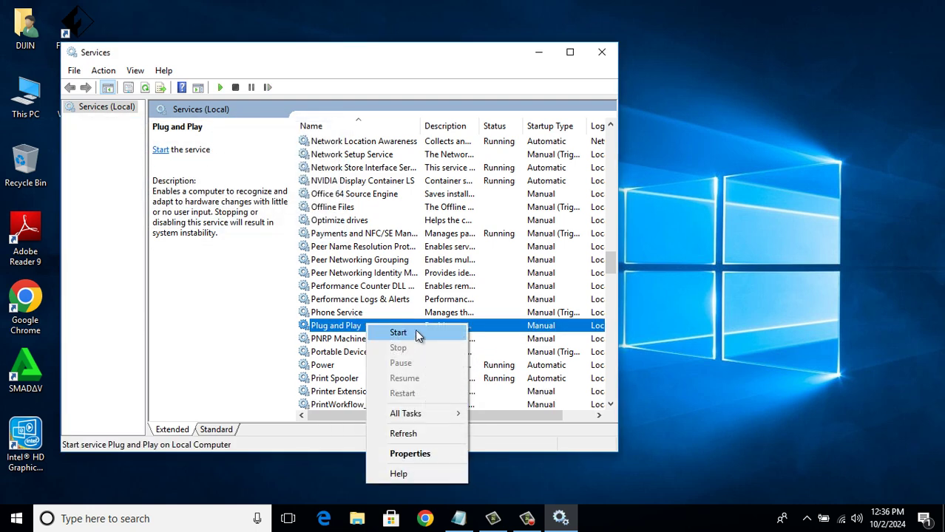
left_click(416, 334)
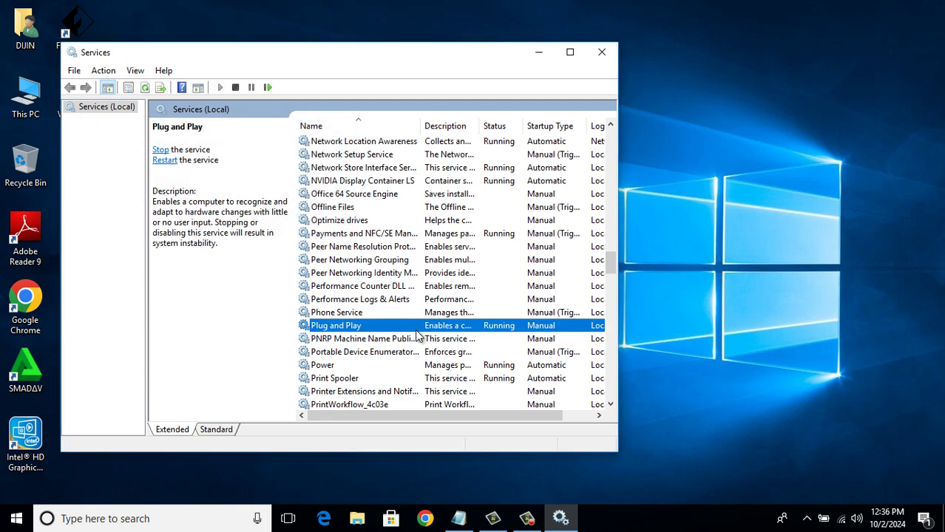
Close Services, glance at the Start menu's Restart option, then dismiss the menus
left_click(603, 52)
left_click(17, 518)
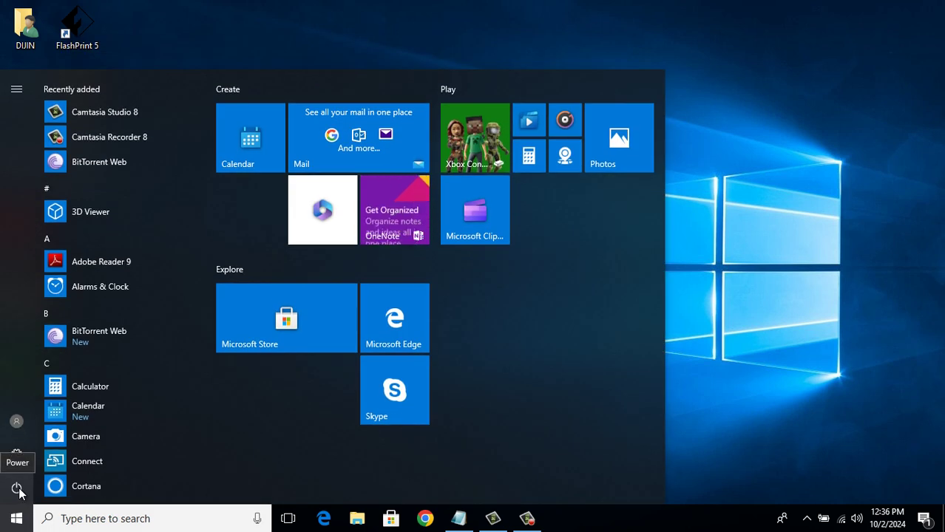
left_click(17, 489)
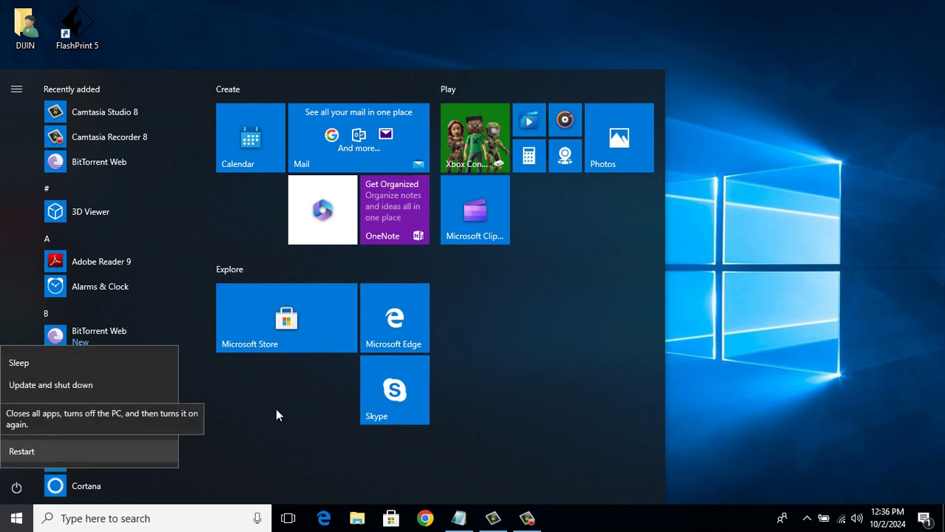
key("Escape")
key("Escape")
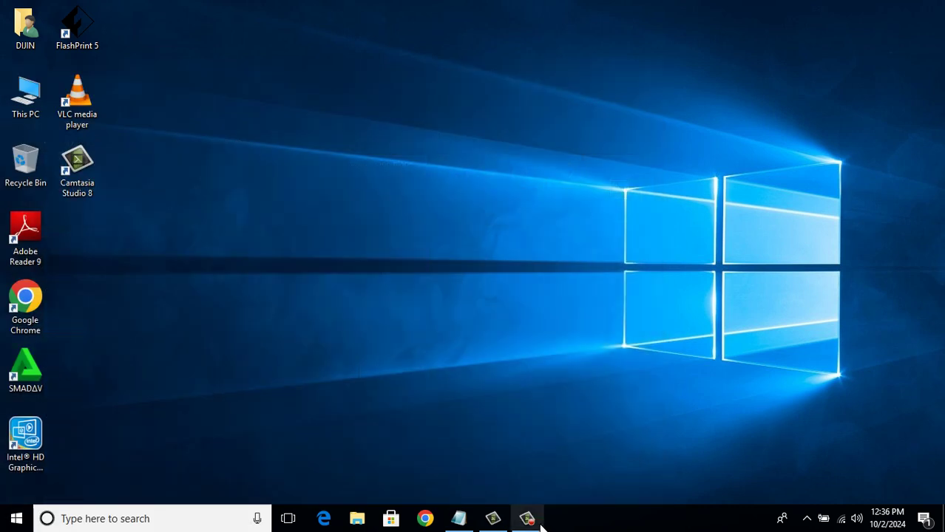